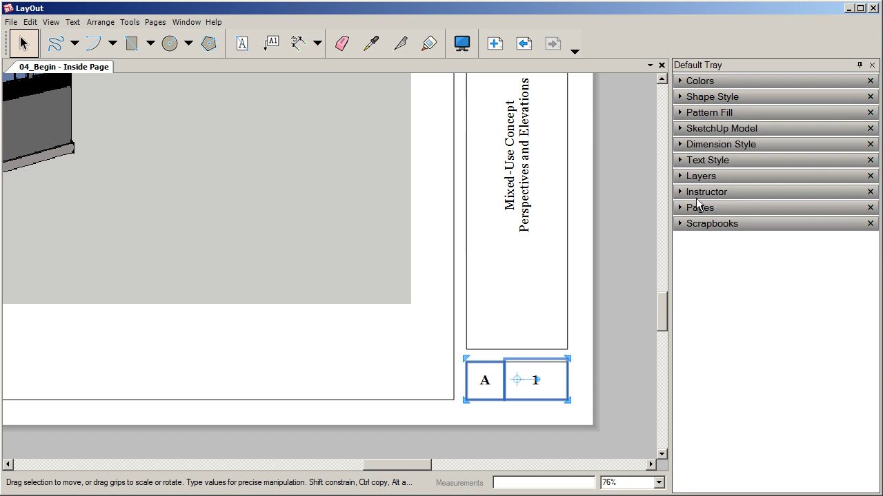
Open the text colour settings for the selected A and 1 sheet labels and look through the RGB, HSB and Grays colour modes.
click(678, 160)
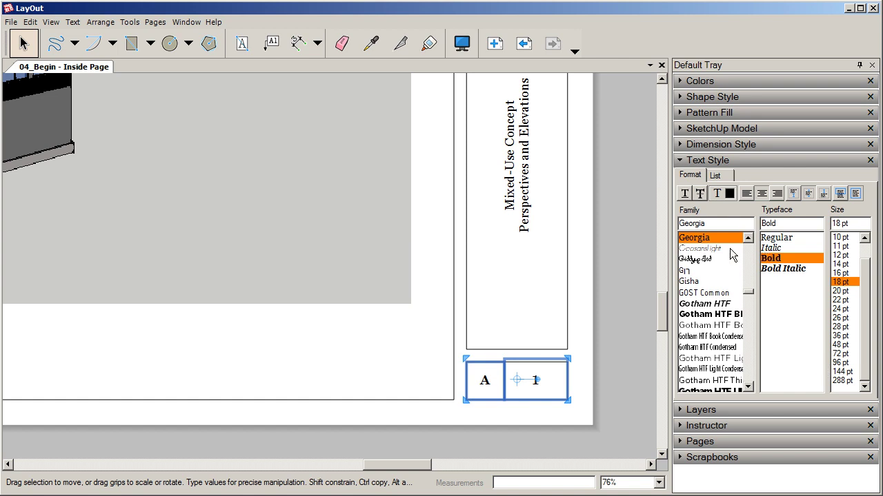
click(729, 193)
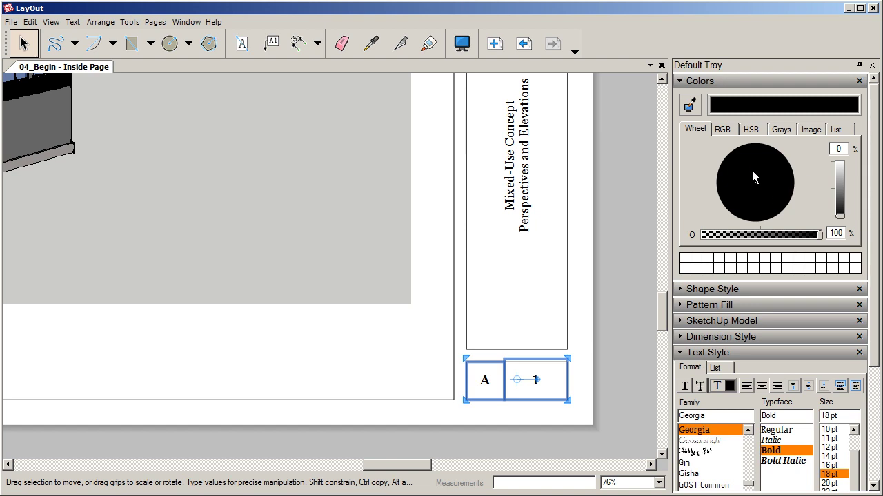
click(722, 130)
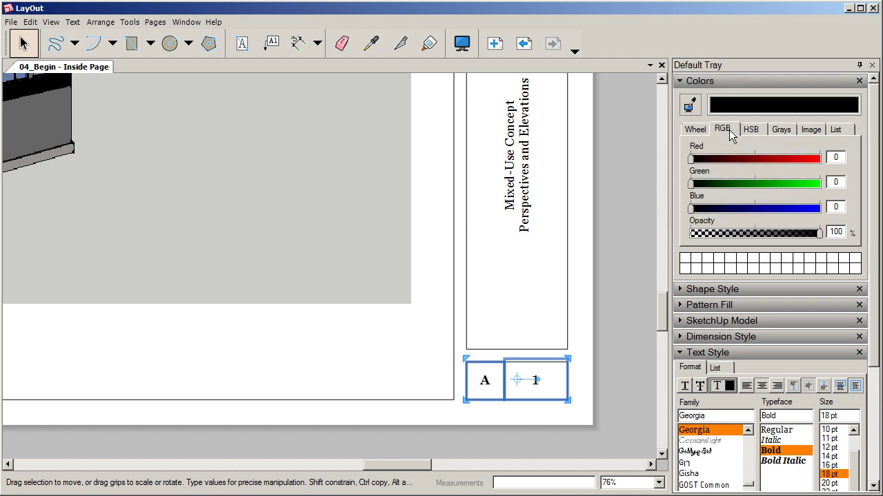
click(750, 129)
click(782, 130)
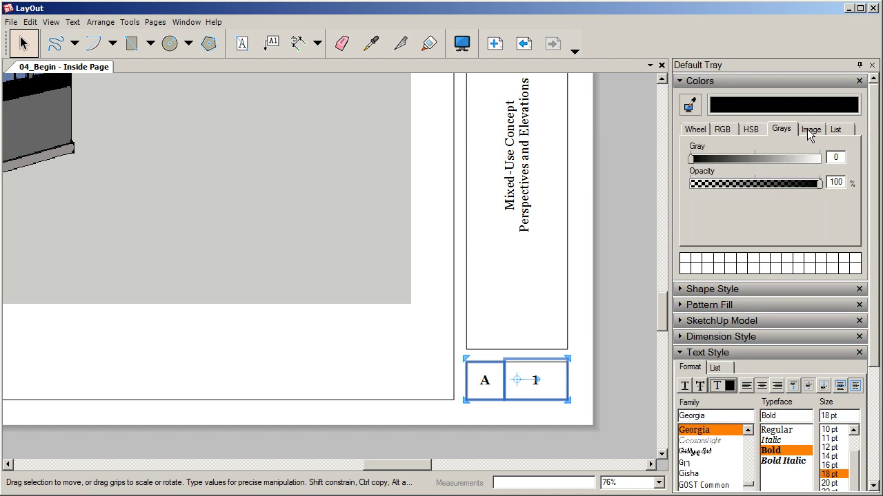
click(859, 81)
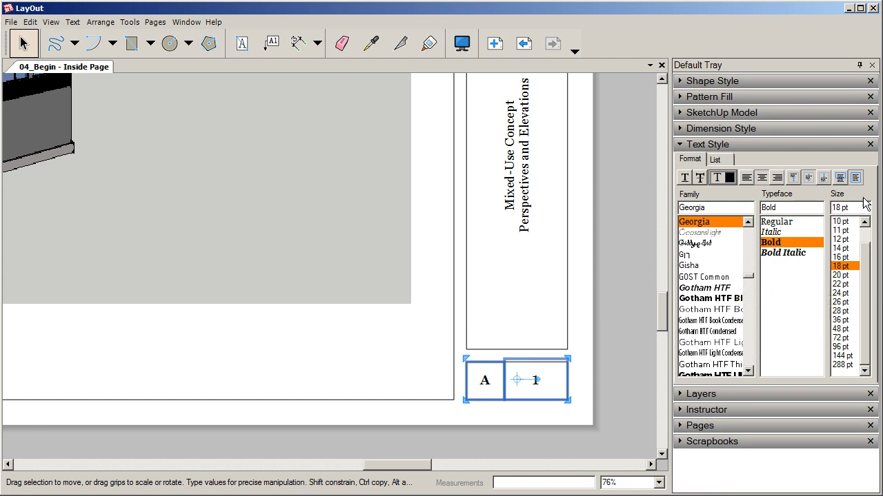
Set the font size of both sheet labels, A and 1, to 48 pt.
click(845, 303)
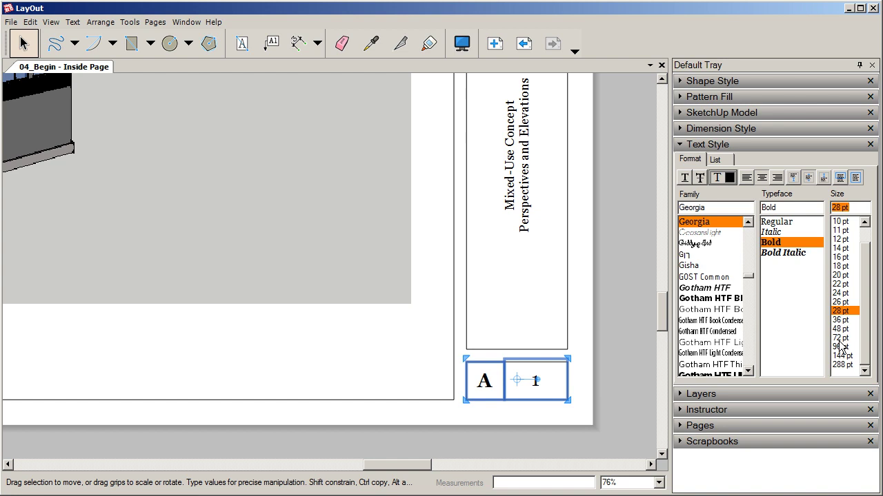
click(841, 330)
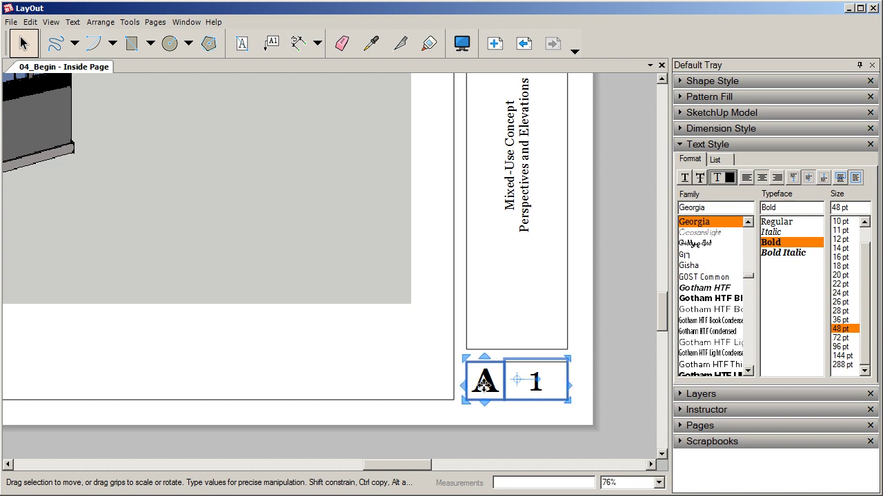
key(Escape)
Change the typeface of the page number 1 to Bold so it matches the letter A, and clear the selection.
click(484, 386)
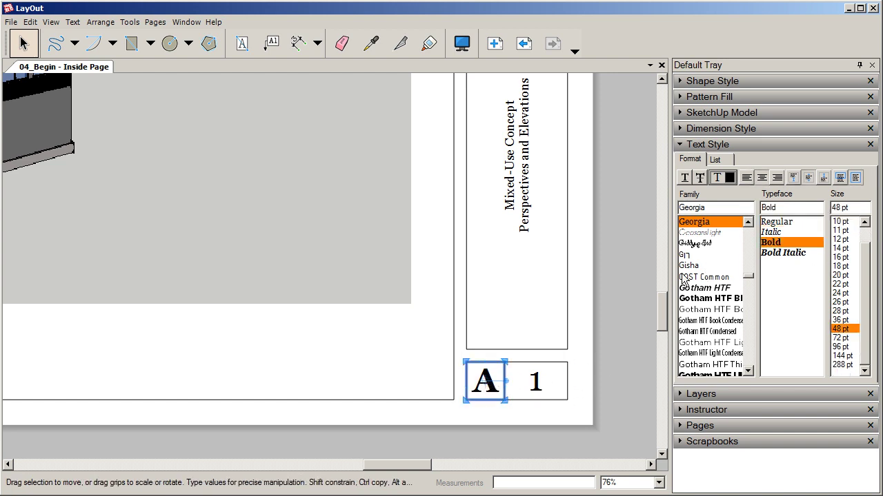
click(569, 394)
click(544, 378)
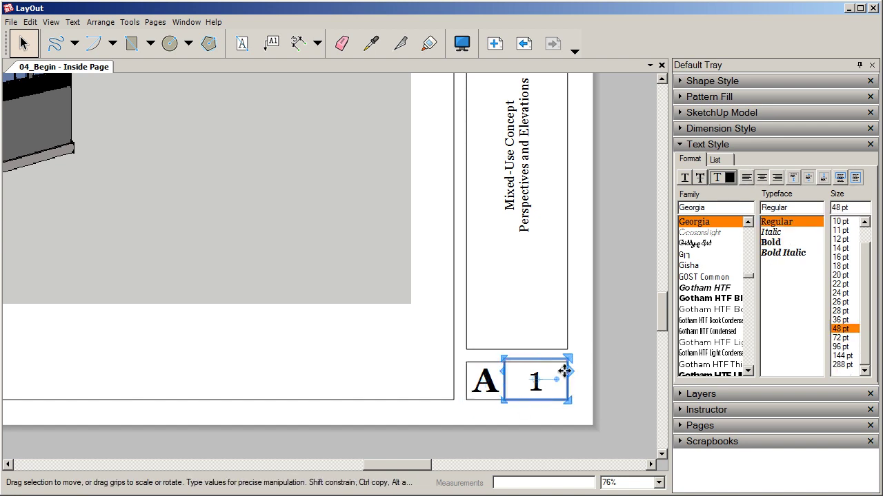
click(771, 243)
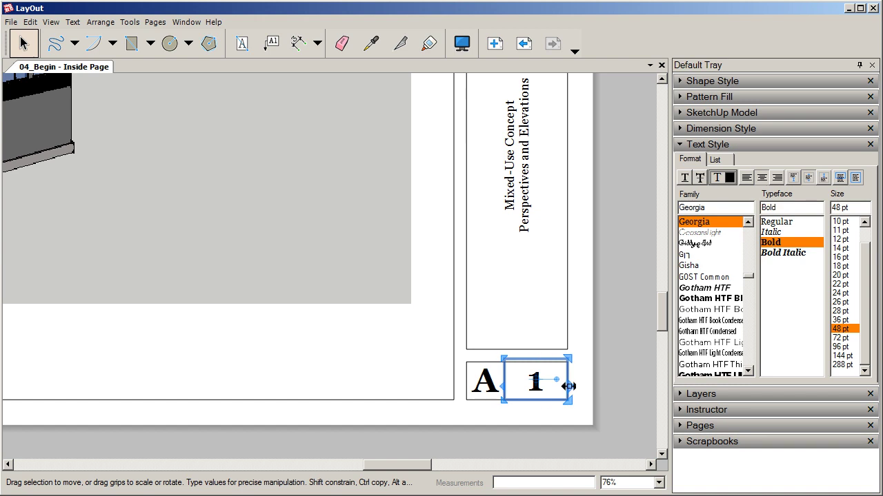
click(590, 354)
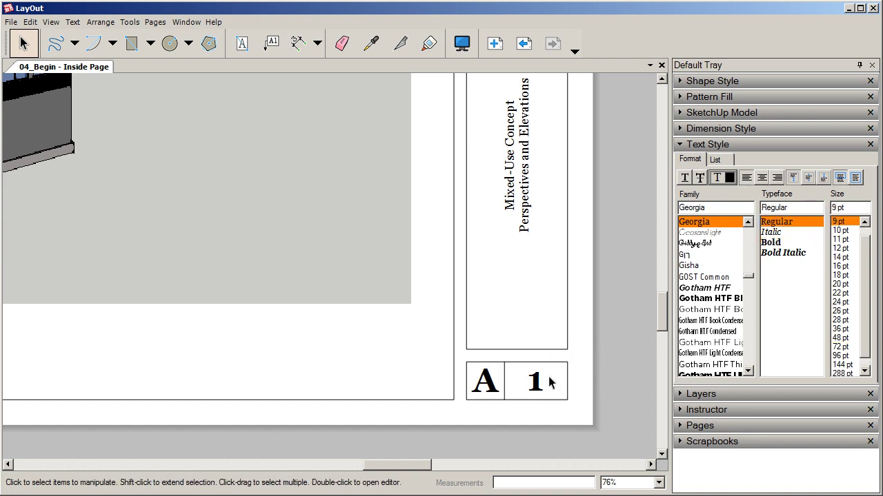
Browse the available font families with the letter A label selected, keeping its current font.
click(484, 381)
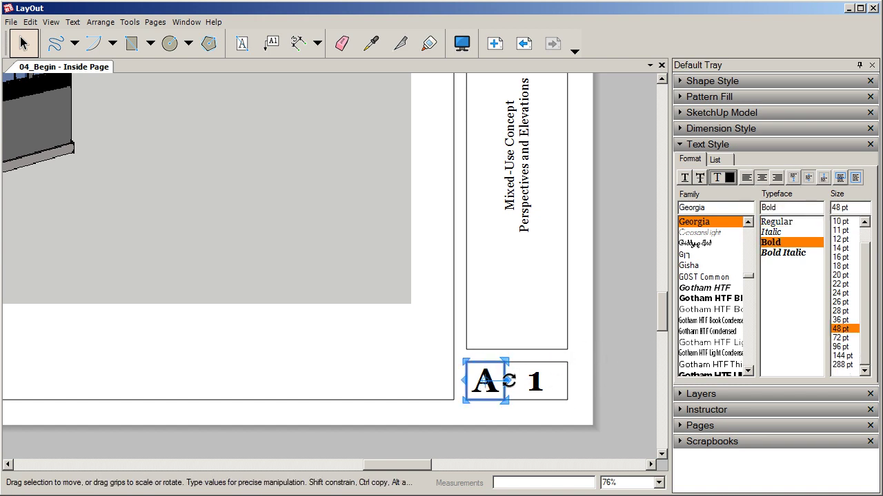
drag(750, 278, 750, 256)
click(559, 385)
scroll(490, 397, down, 2)
scroll(490, 397, down, 1)
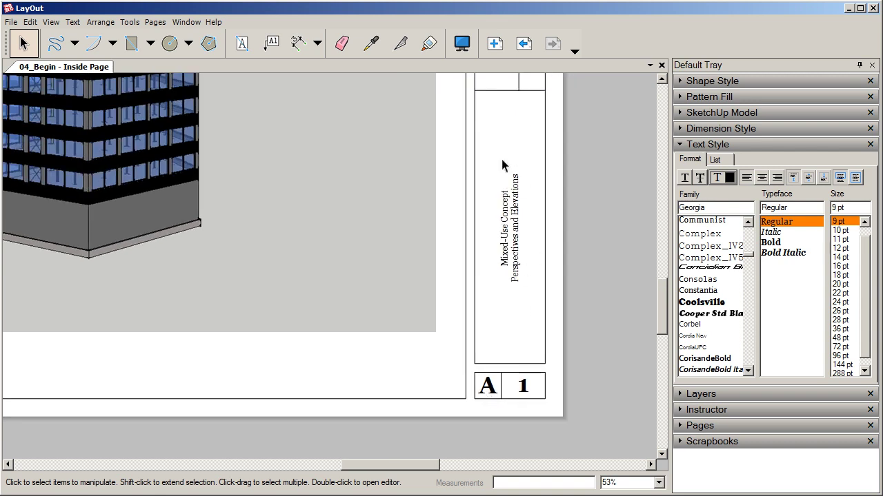
scroll(504, 199, up, 3)
click(514, 200)
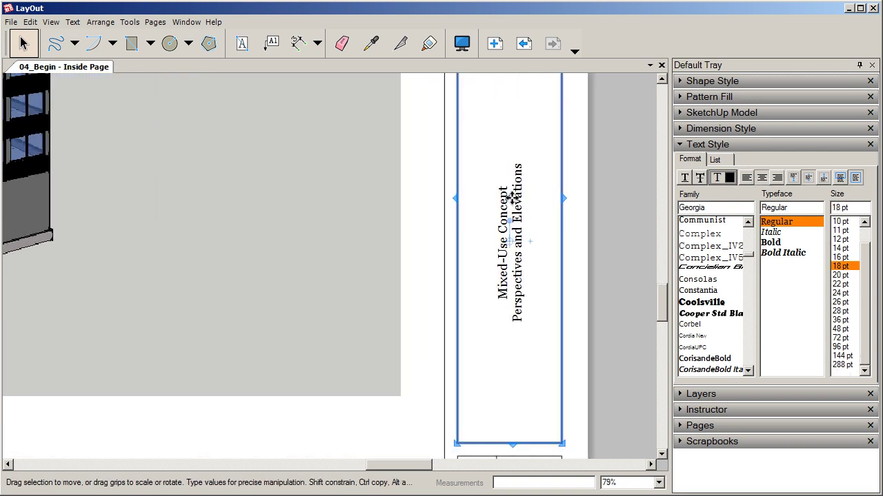
double_click(512, 198)
key(Escape)
double_click(512, 197)
key(Escape)
click(563, 230)
double_click(563, 229)
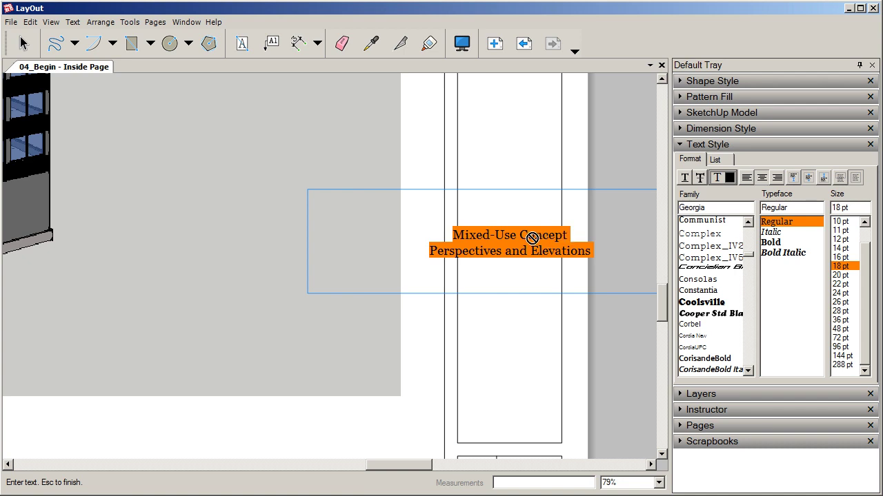
key(Escape)
Make only the "Mixed-Use Concept" line of the vertical drawing title bold and set it to 24 pt.
click(498, 226)
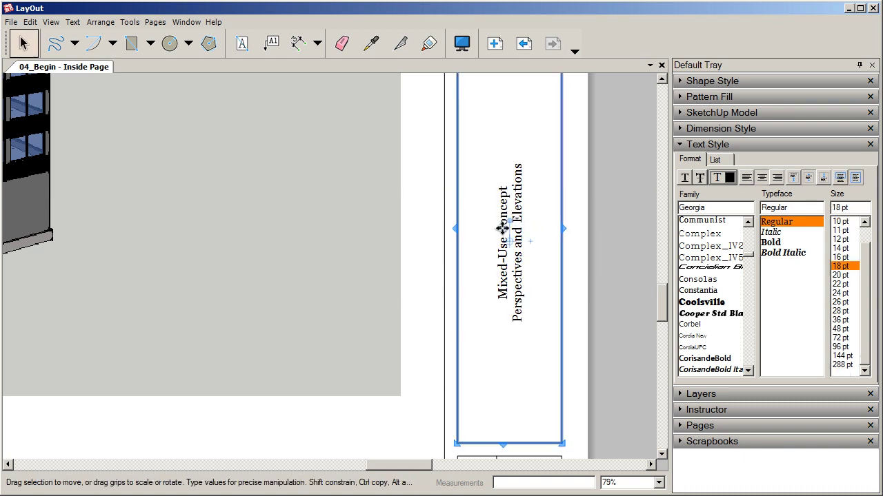
double_click(502, 227)
click(501, 237)
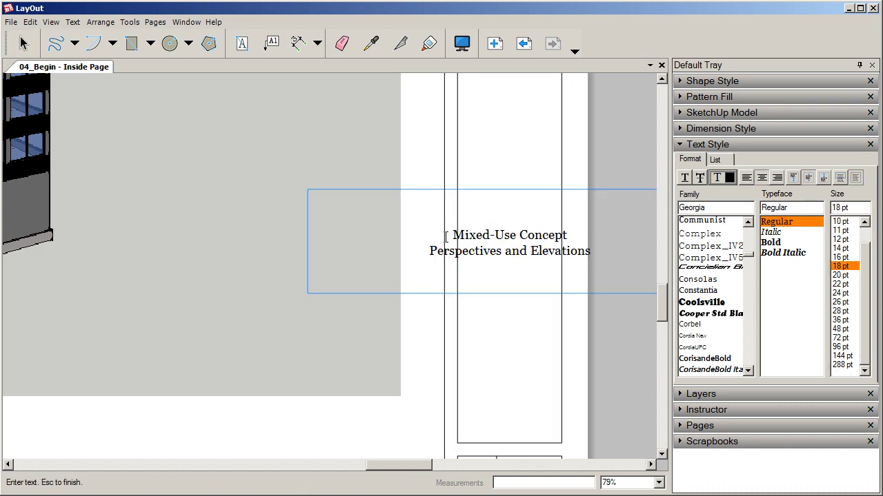
triple_click(470, 235)
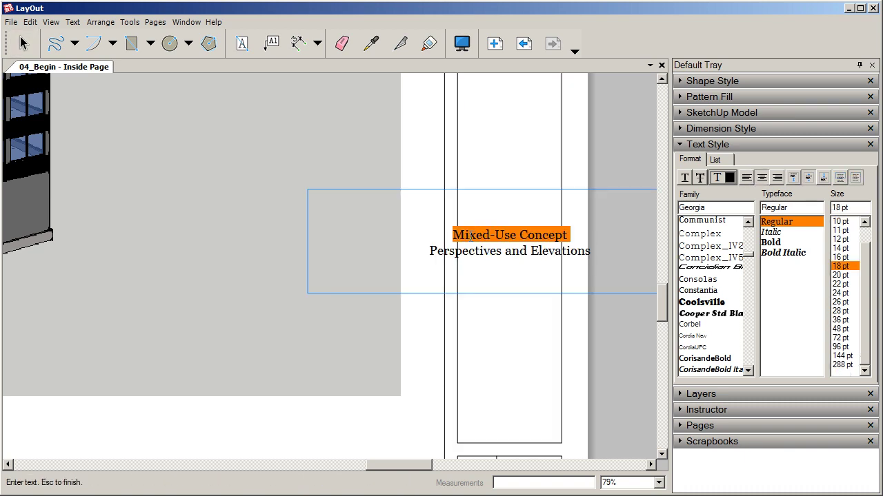
click(772, 242)
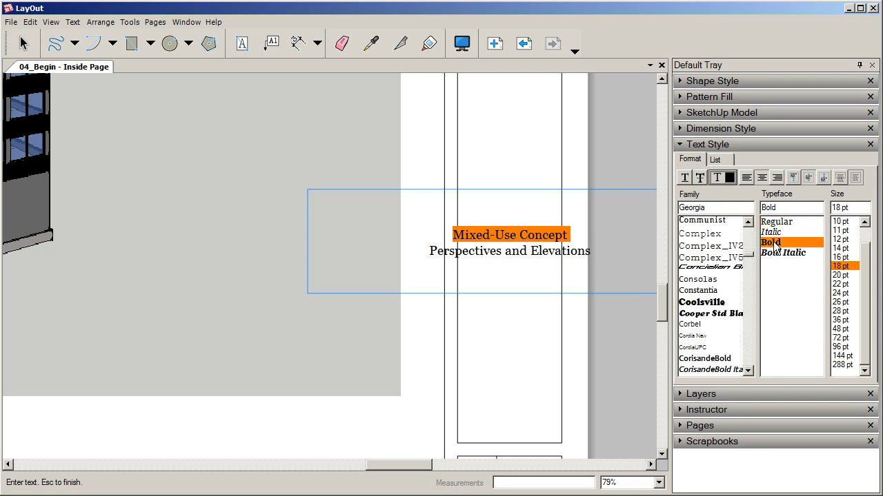
click(841, 303)
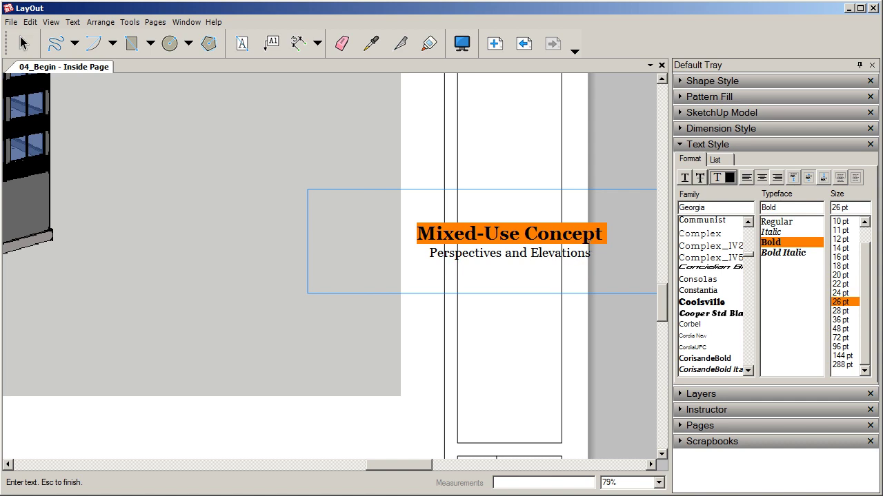
click(841, 294)
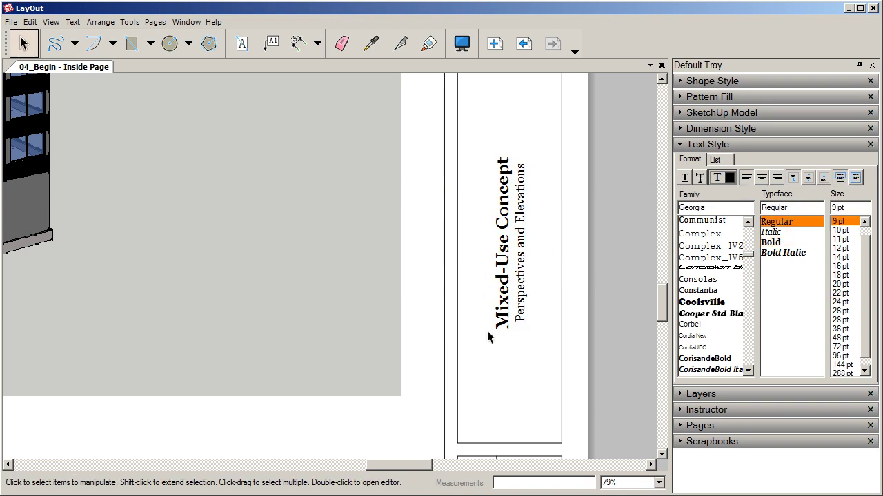
Make the vertical "Mixed-Use Commercial" text beside the title block logo bold.
scroll(475, 372, down, 3)
scroll(502, 394, down, 4)
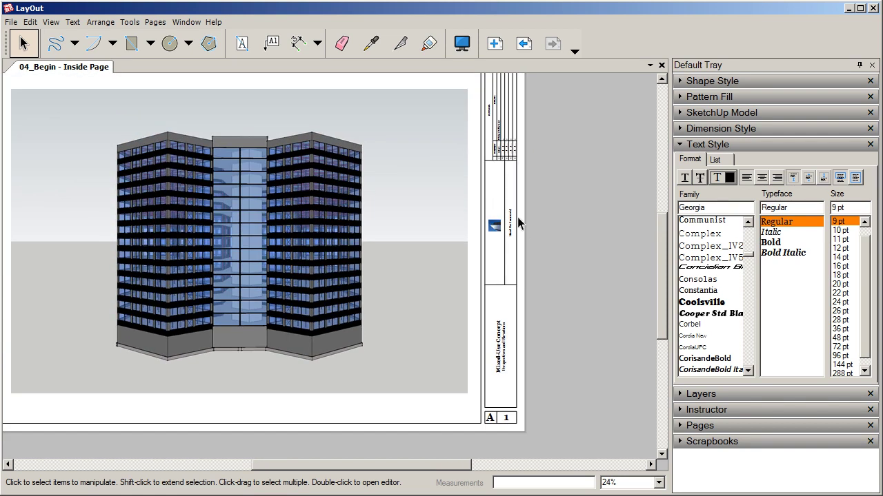
scroll(522, 236, up, 5)
scroll(507, 218, up, 1)
scroll(502, 265, up, 1)
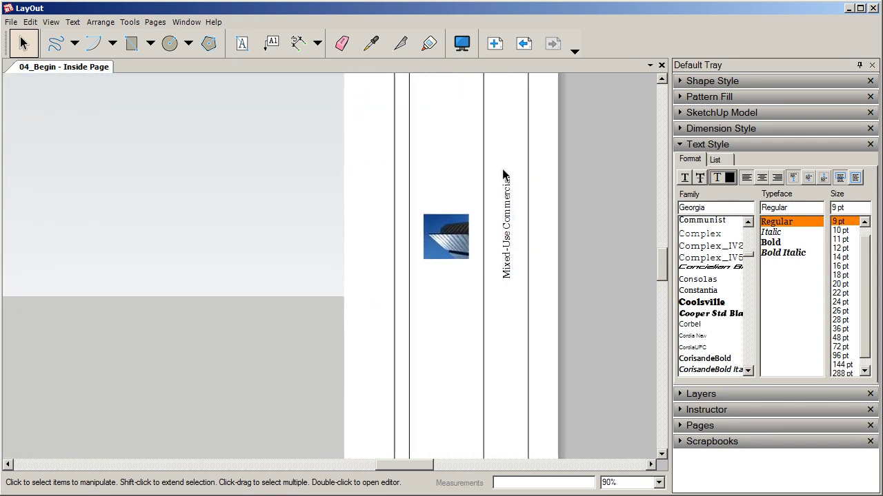
click(516, 225)
double_click(515, 237)
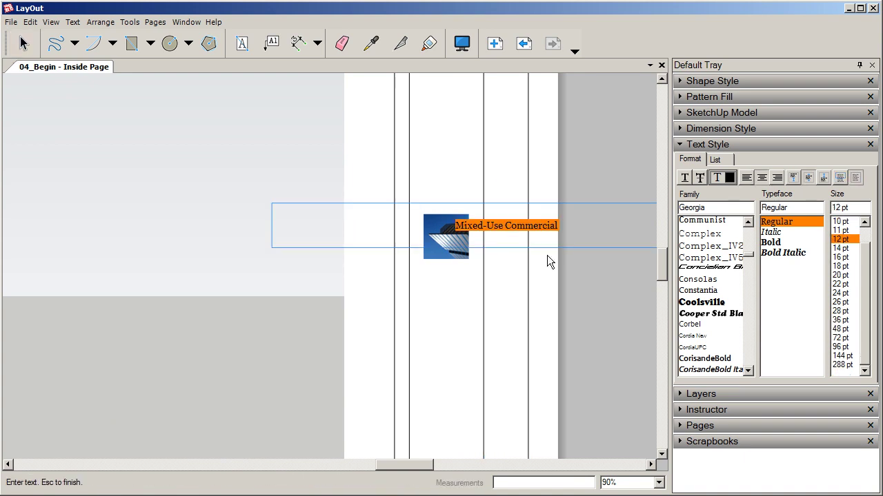
click(571, 226)
triple_click(508, 222)
click(776, 243)
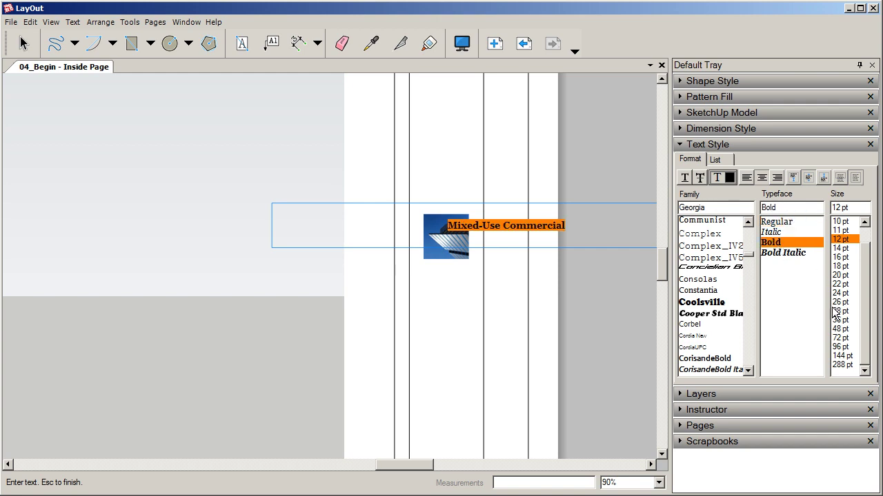
Set the "Mixed-Use Commercial" text to 28 pt and finish editing it.
click(840, 338)
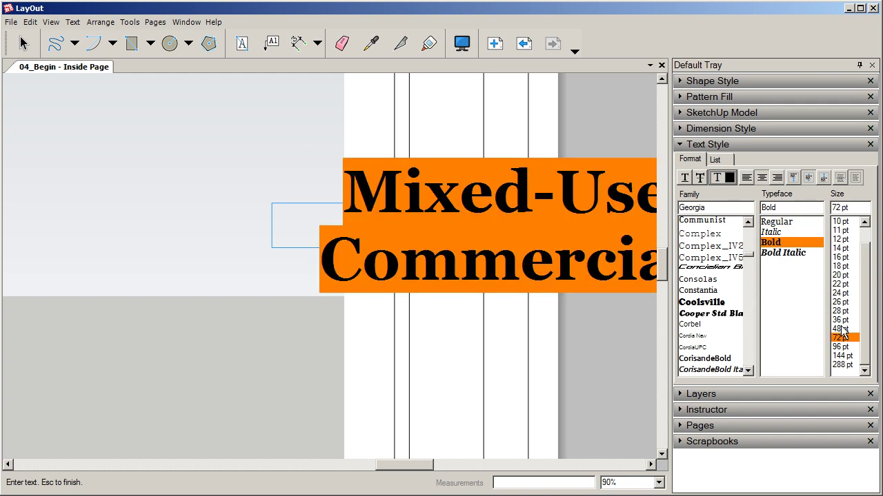
click(841, 319)
click(841, 311)
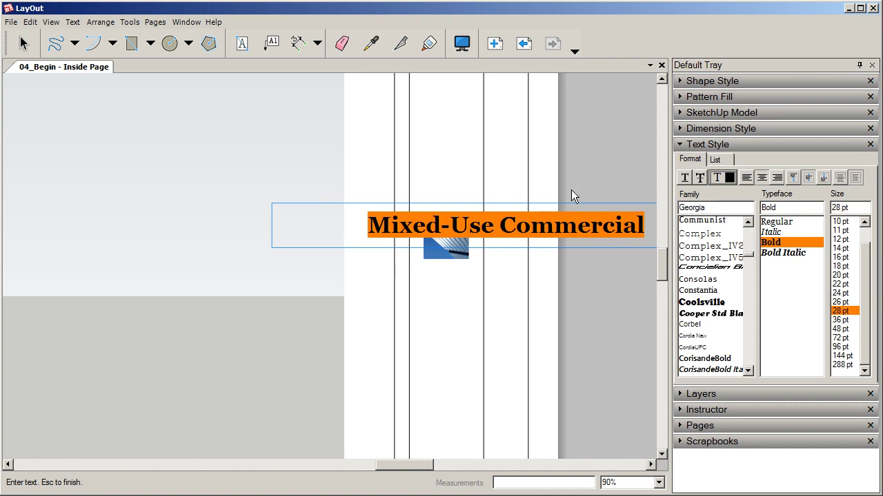
key(Escape)
Place a new 24 pt Georgia text beside the title block logo with the first line "DT Design Group".
scroll(469, 346, down, 3)
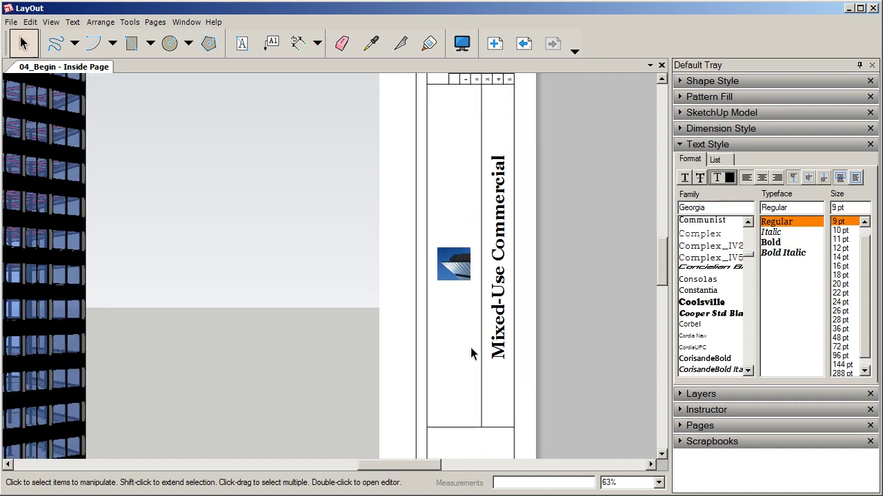
scroll(484, 287, down, 3)
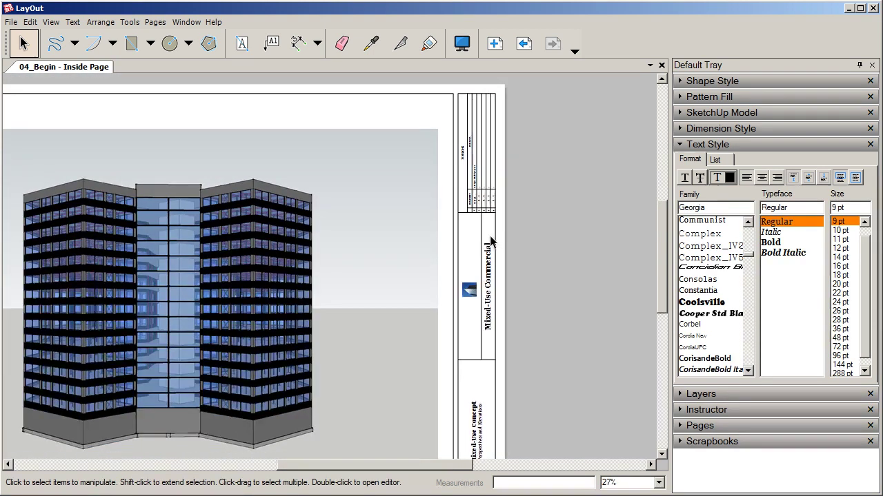
scroll(503, 241, down, 2)
scroll(484, 252, up, 4)
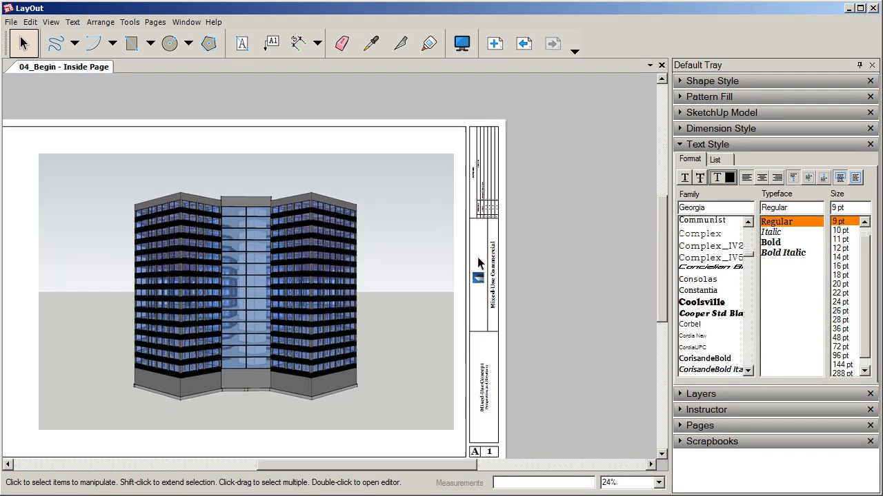
scroll(477, 257, up, 1)
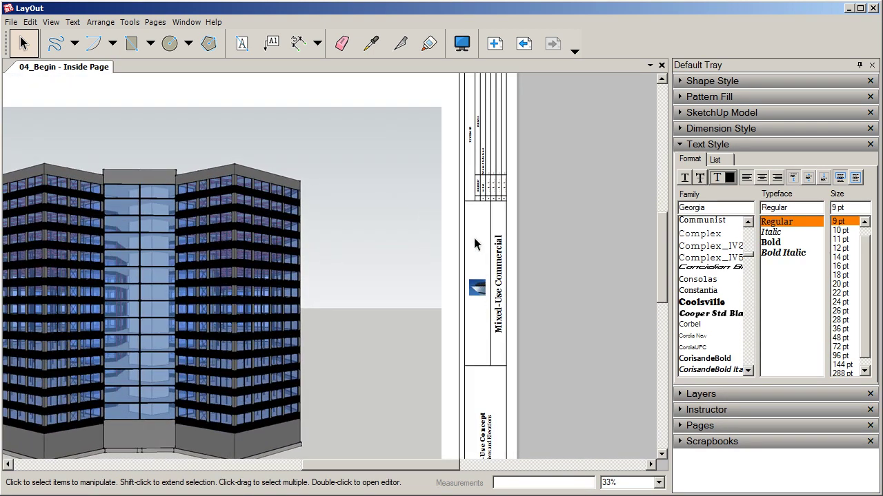
scroll(474, 238, up, 1)
scroll(473, 237, up, 1)
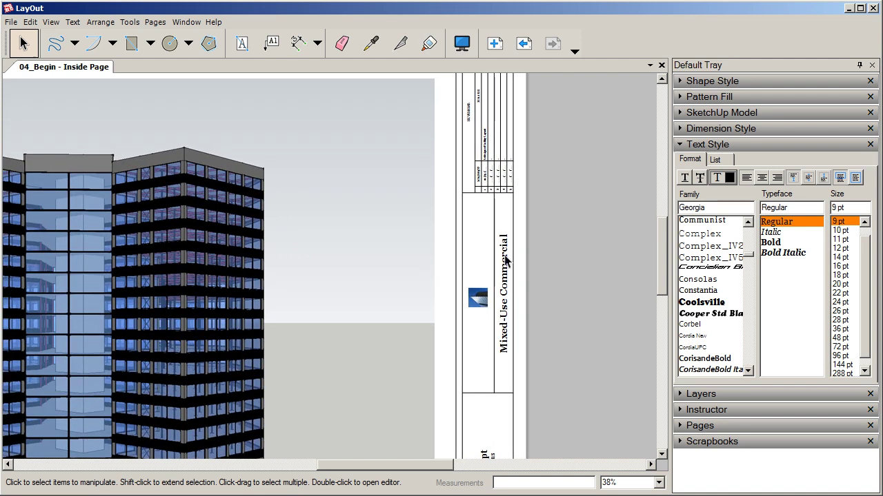
click(241, 45)
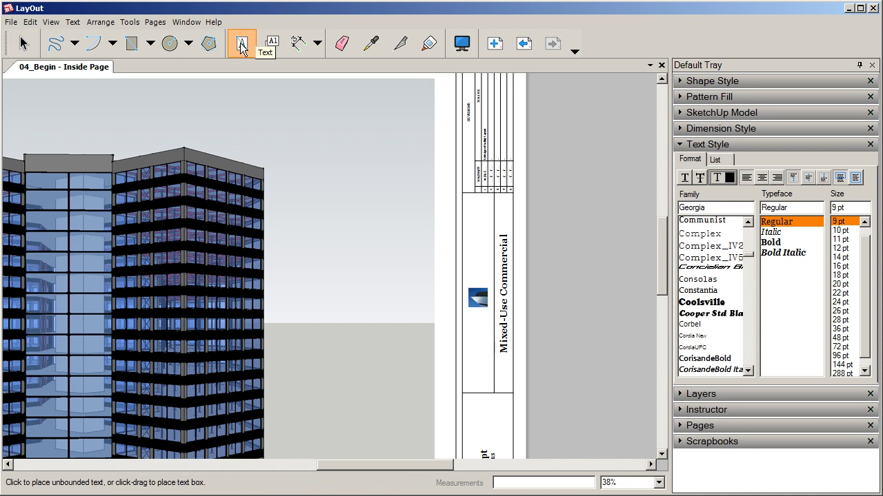
scroll(479, 251, up, 3)
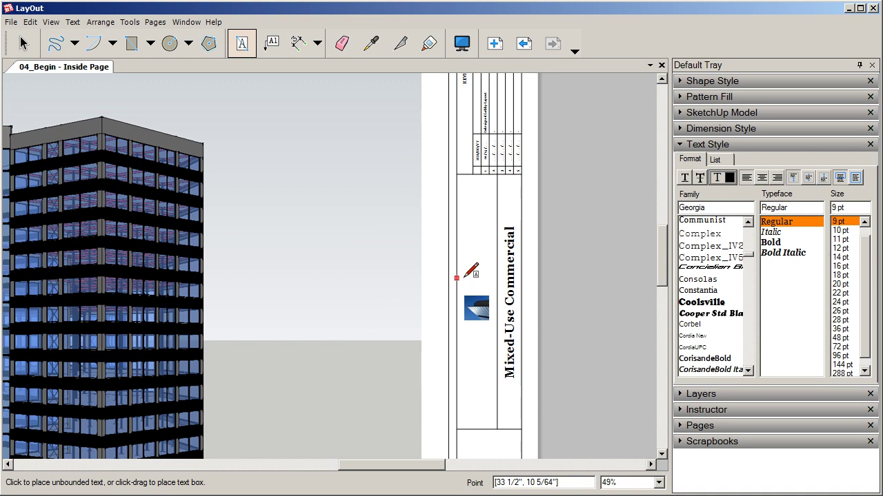
click(456, 278)
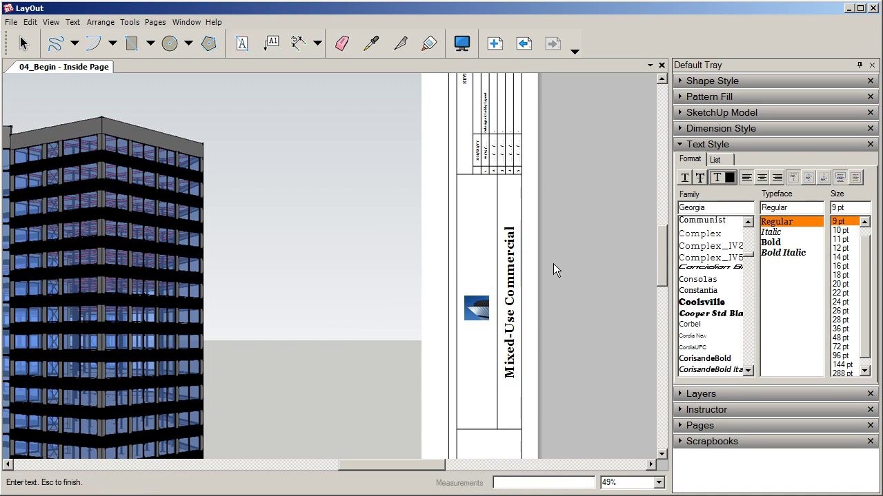
click(840, 276)
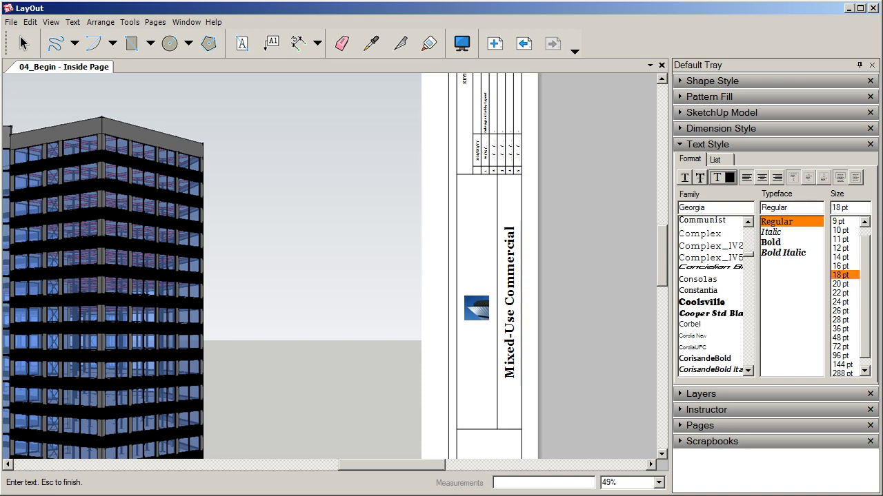
click(840, 302)
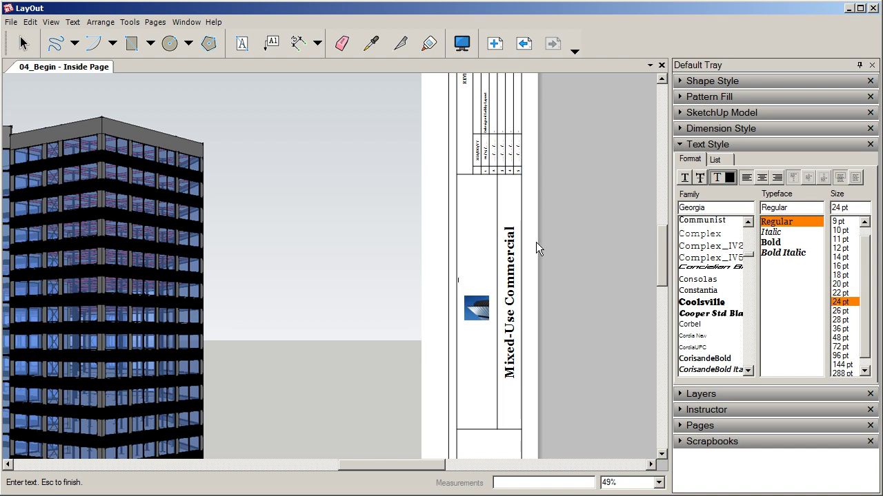
text(DT Design Gr)
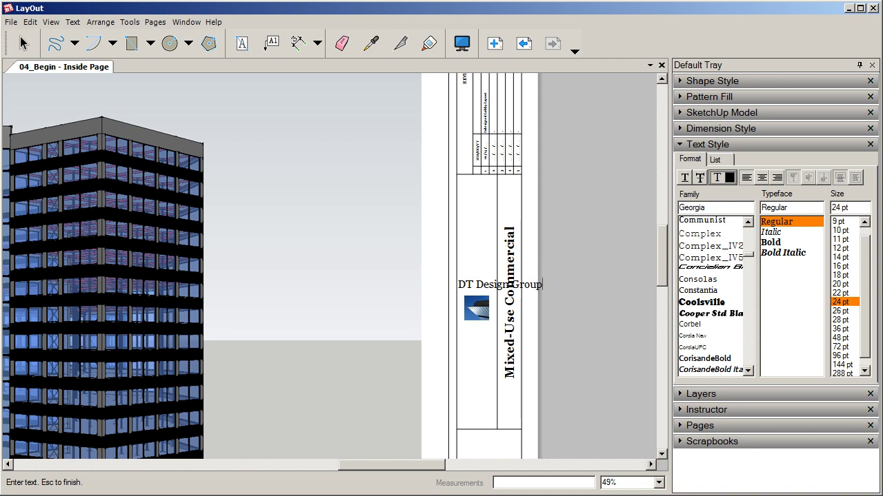
text(oup)
Add the company's street address and city as two further lines at 20 pt and finish editing the text.
key(Return)
click(840, 283)
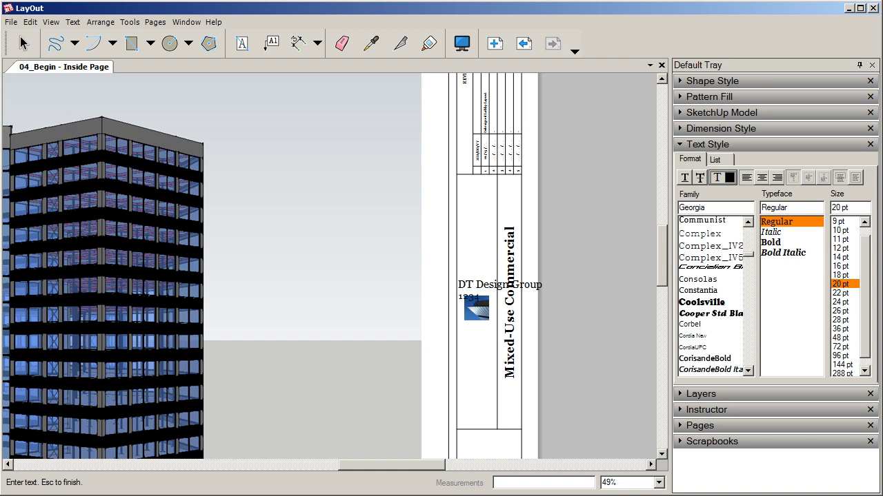
text(Sun)
text(nylane)
text( Place D)
text(owntown, Usa)
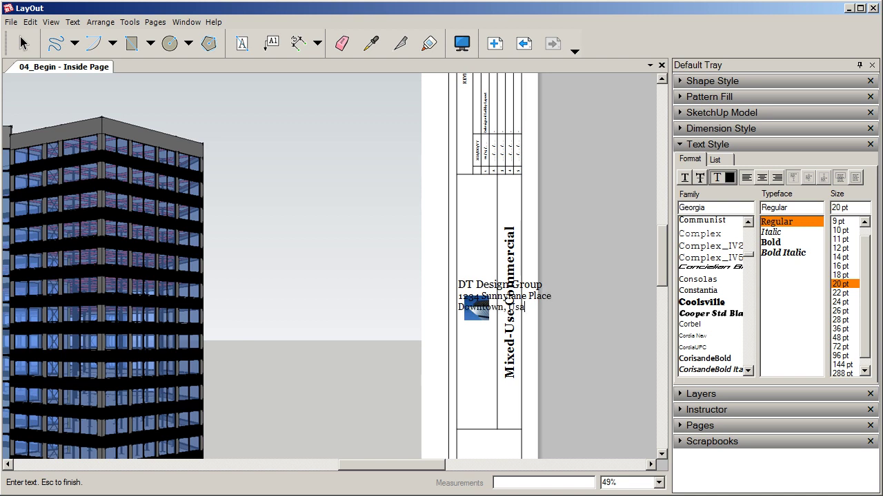
key(Escape)
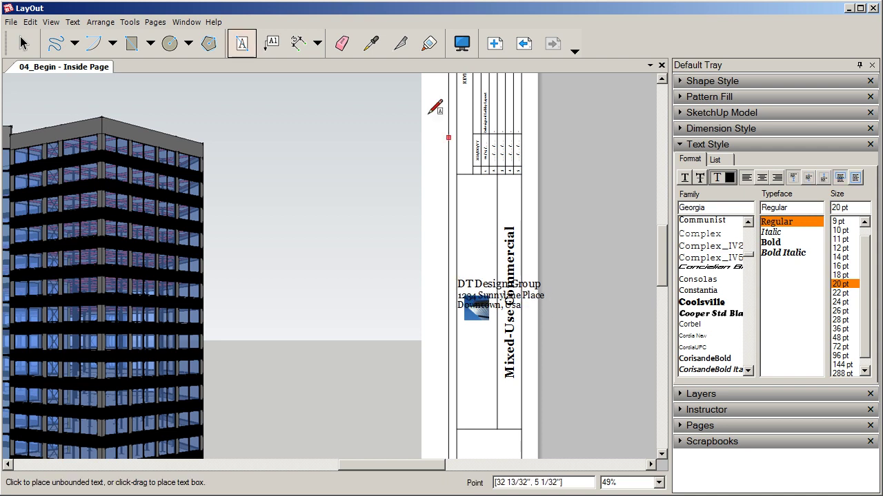
Rotate the DT Design Group text block to read vertically and move it just above the logo in the title block.
click(24, 47)
click(473, 279)
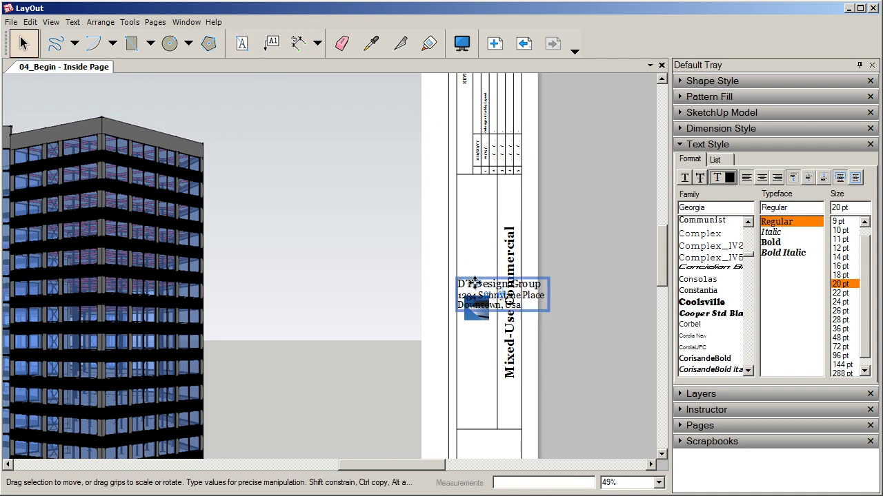
scroll(514, 301, up, 3)
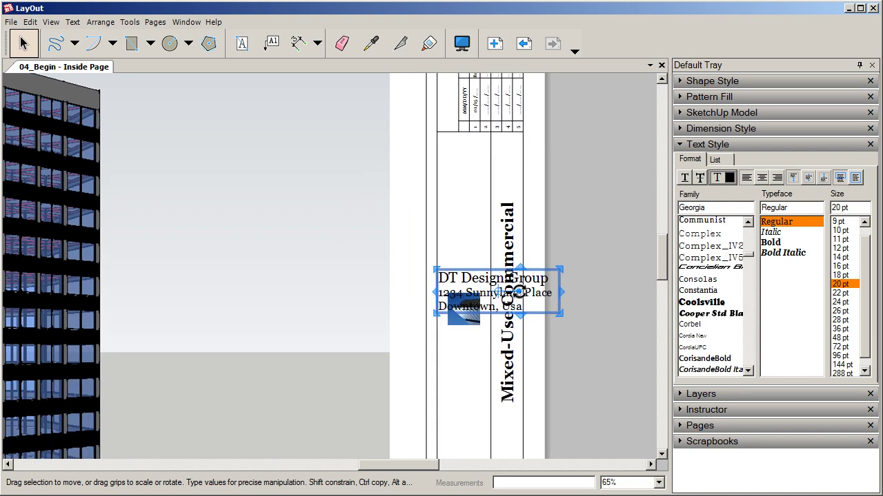
drag(518, 292, 496, 140)
drag(498, 139, 498, 137)
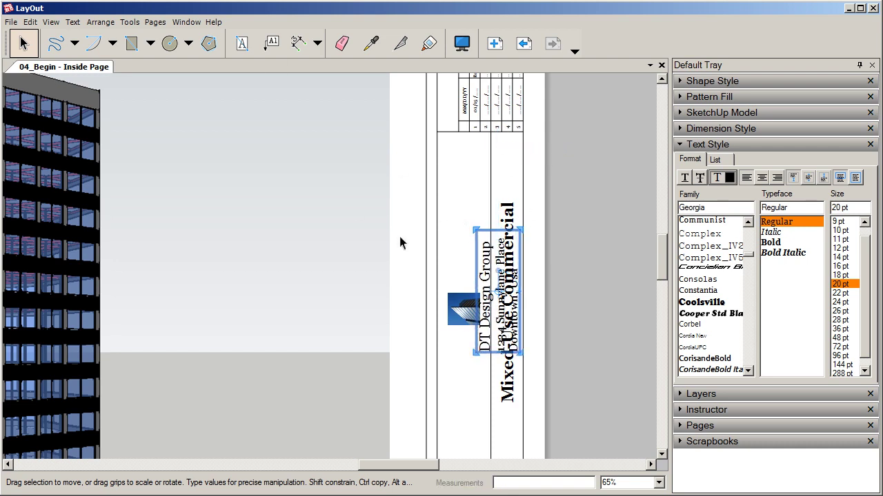
drag(484, 255, 457, 176)
click(513, 172)
Show the layer list and check which layers hold the letter A label, the page number and the Mixed-Use Concept title.
scroll(458, 260, down, 1)
scroll(459, 261, down, 4)
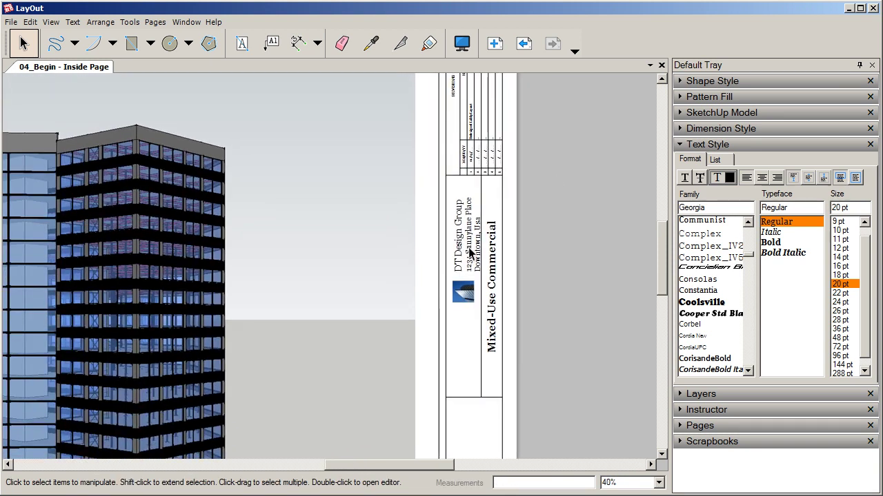
scroll(475, 293, down, 2)
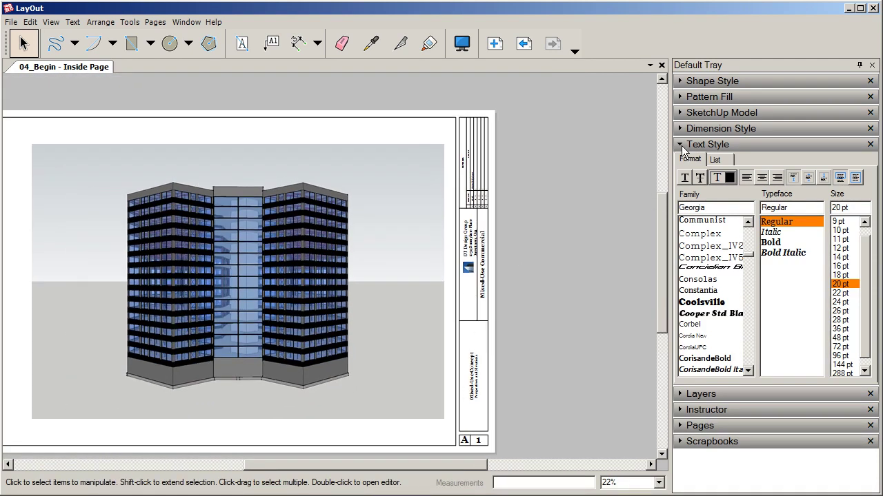
click(680, 145)
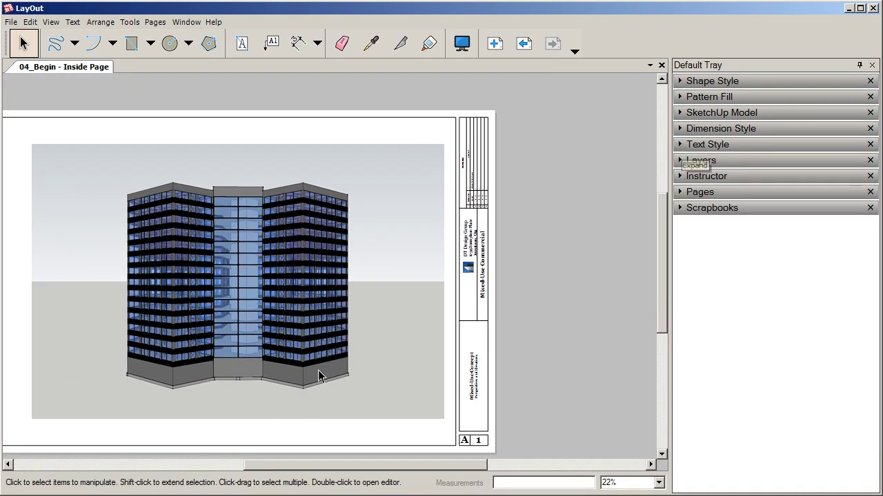
scroll(429, 240, down, 1)
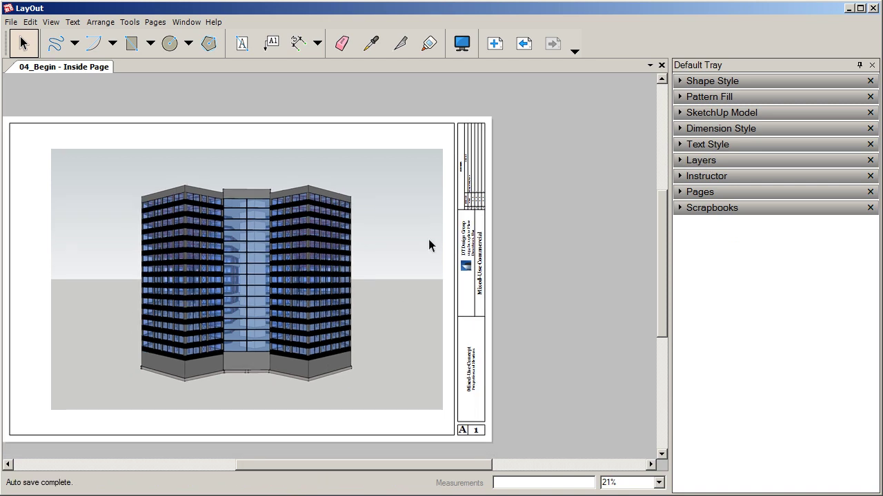
scroll(457, 425, up, 2)
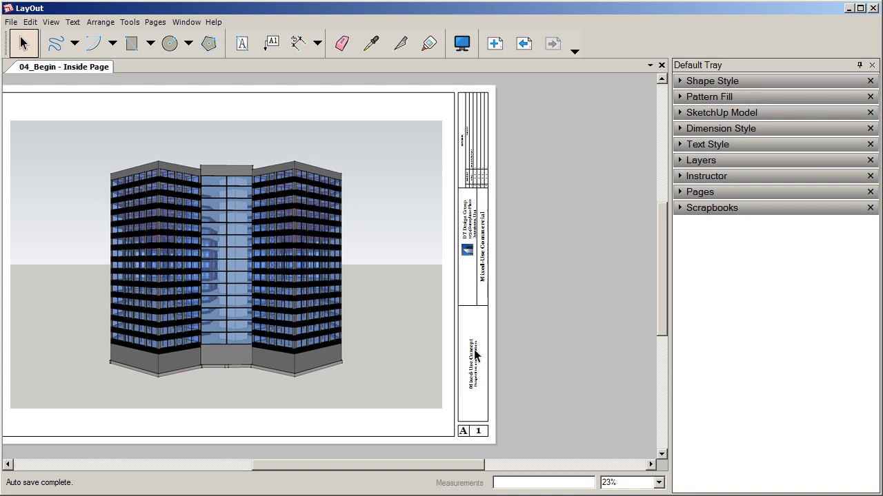
click(680, 160)
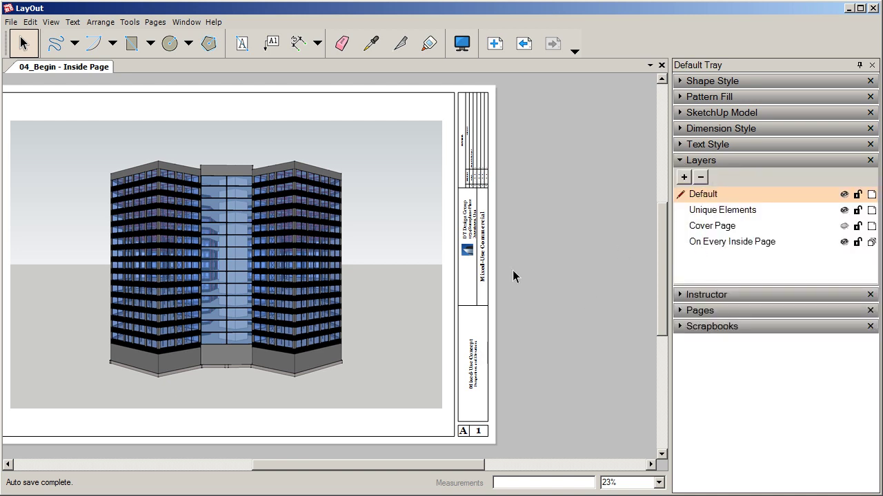
scroll(475, 429, up, 2)
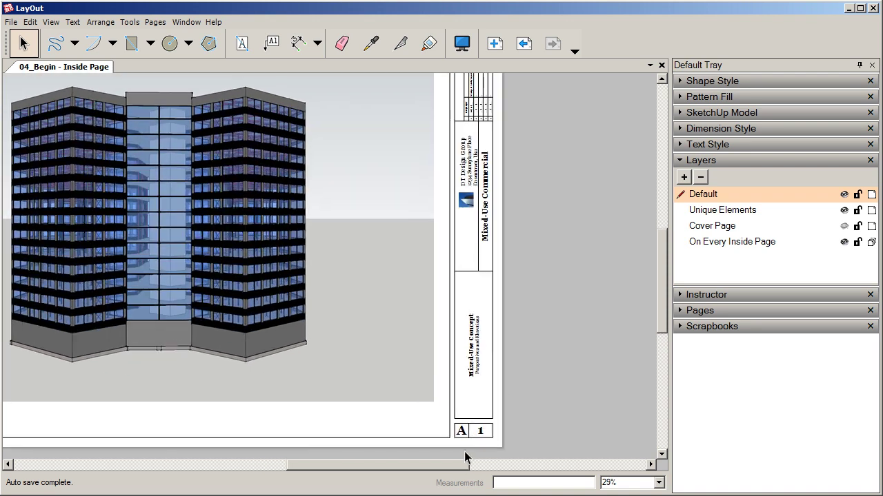
click(462, 431)
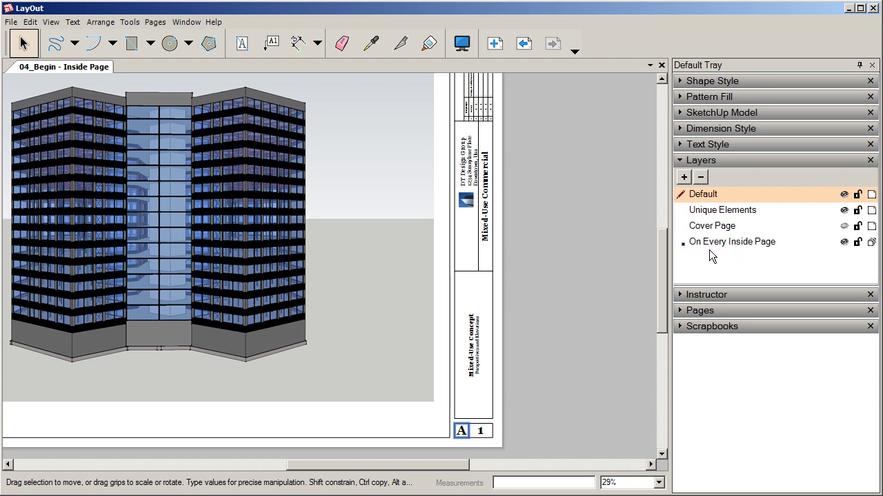
click(481, 431)
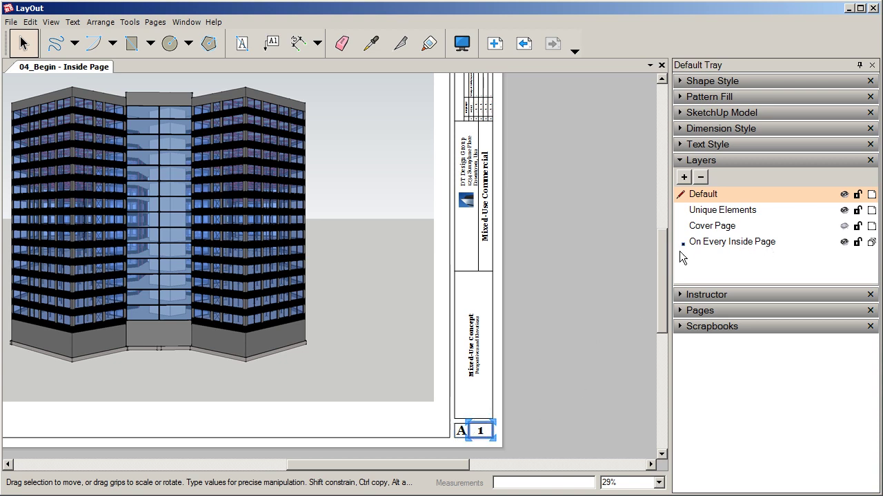
click(471, 357)
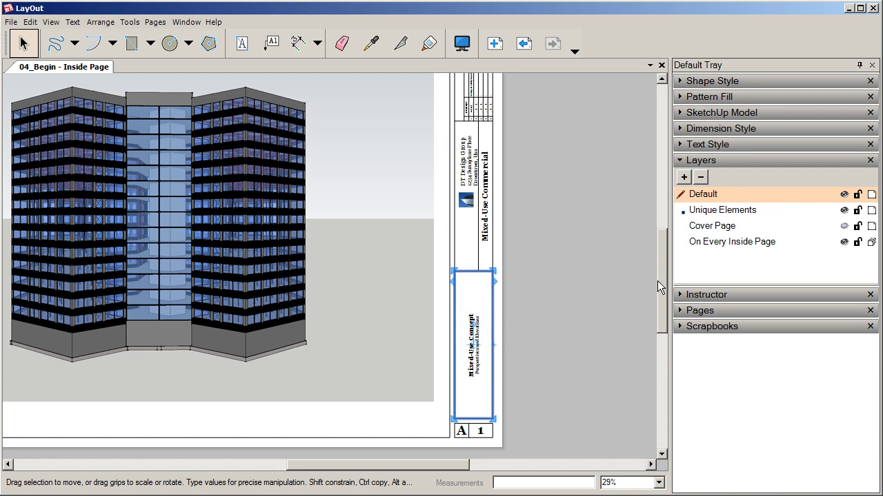
Check which layers hold the "Mixed-Use Commercial" text, the DT Design Group text block and the logo.
drag(662, 280, 661, 234)
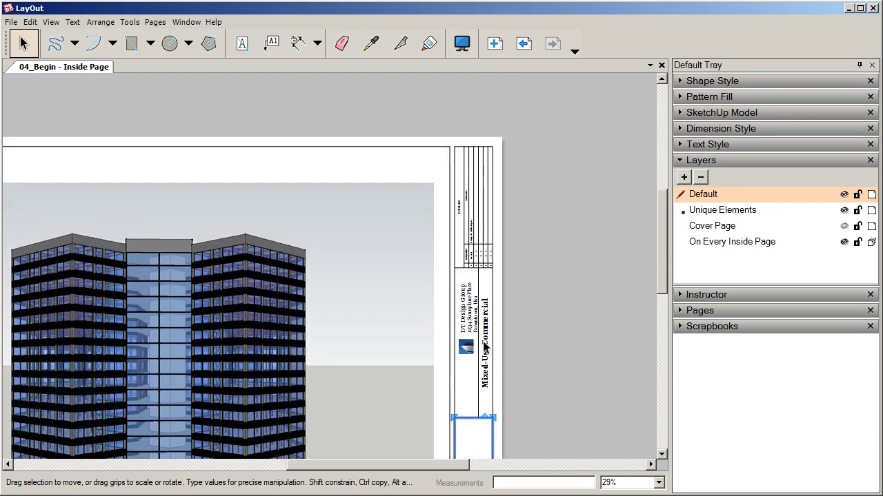
click(485, 364)
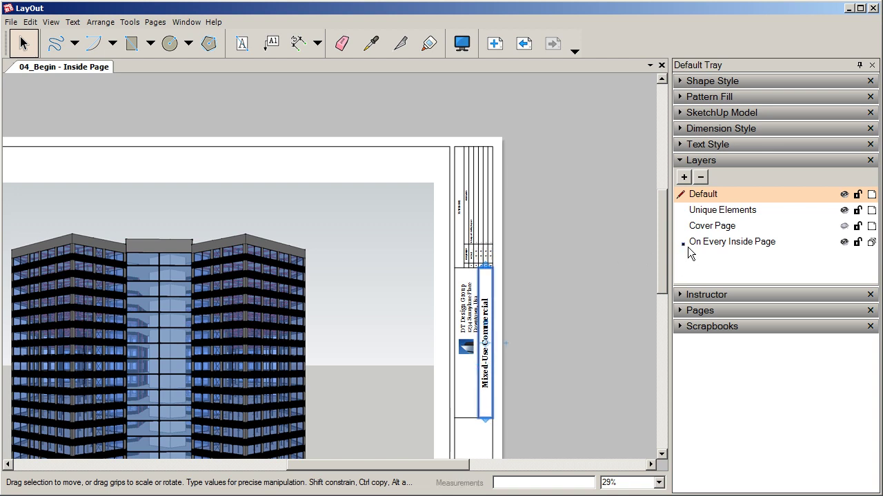
click(467, 313)
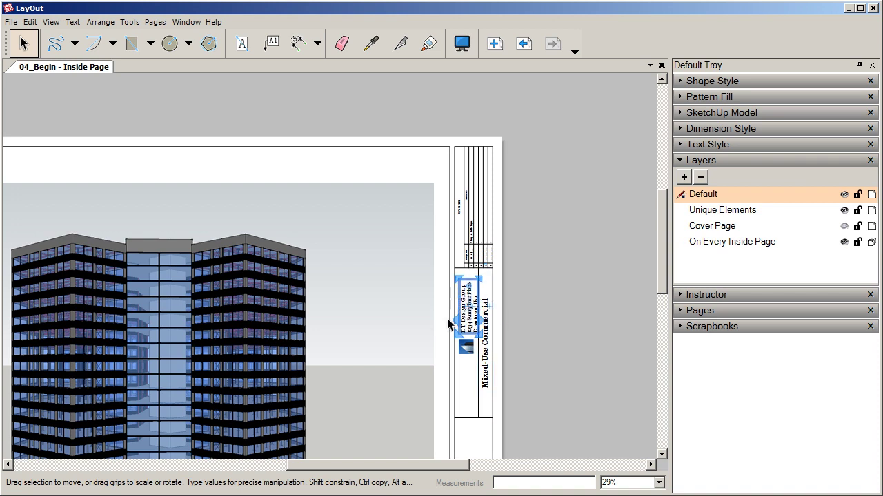
click(466, 346)
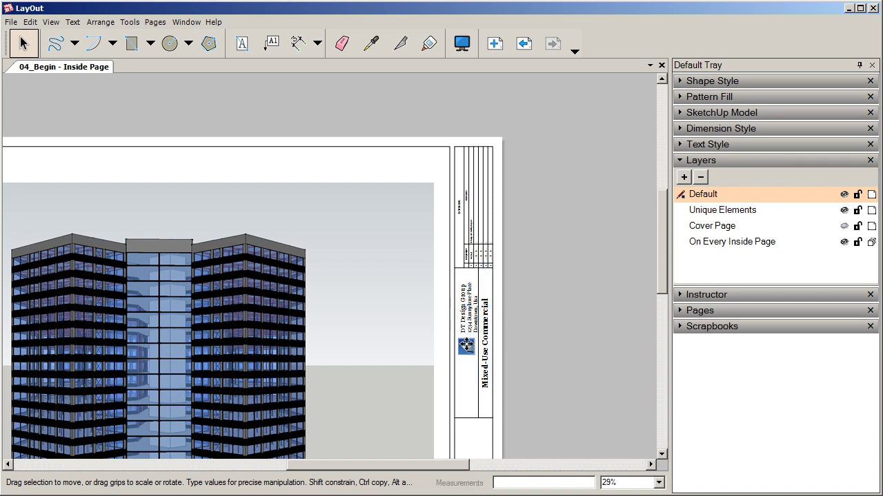
Make On Every Inside Page the current layer and move the title block logo onto it.
scroll(457, 266, down, 5)
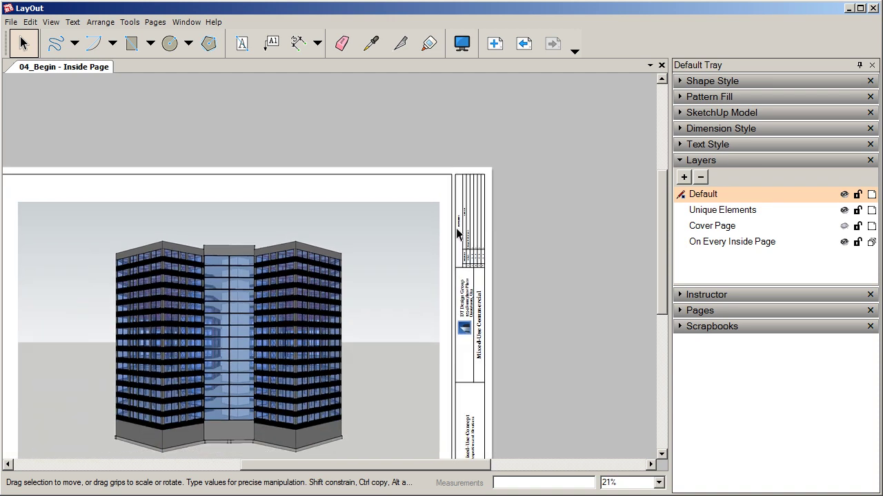
scroll(469, 304, up, 5)
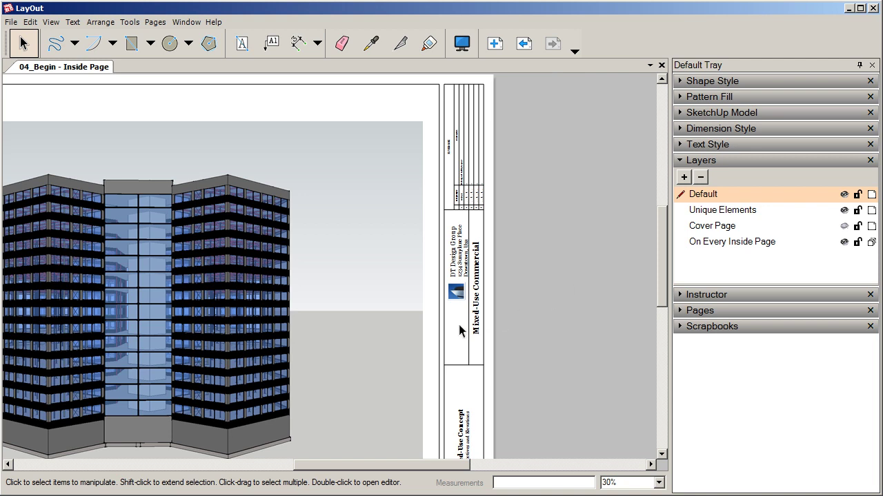
click(706, 244)
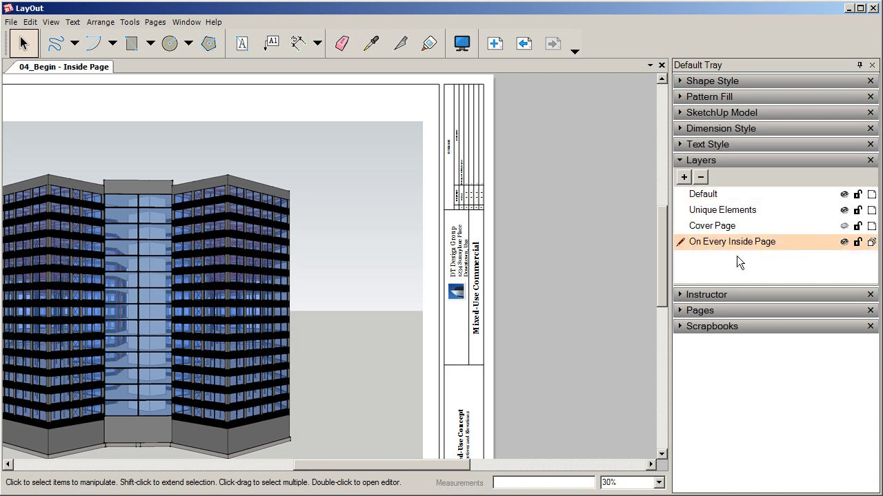
click(456, 296)
drag(456, 295, 456, 290)
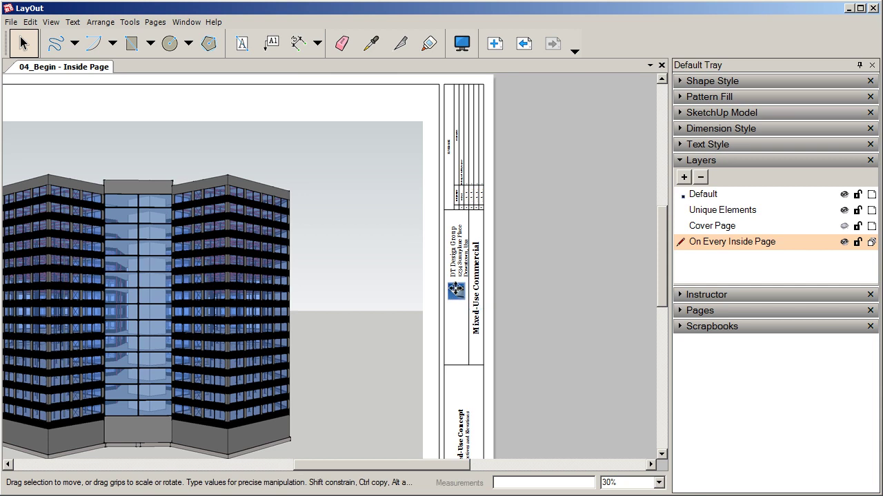
right_click(455, 288)
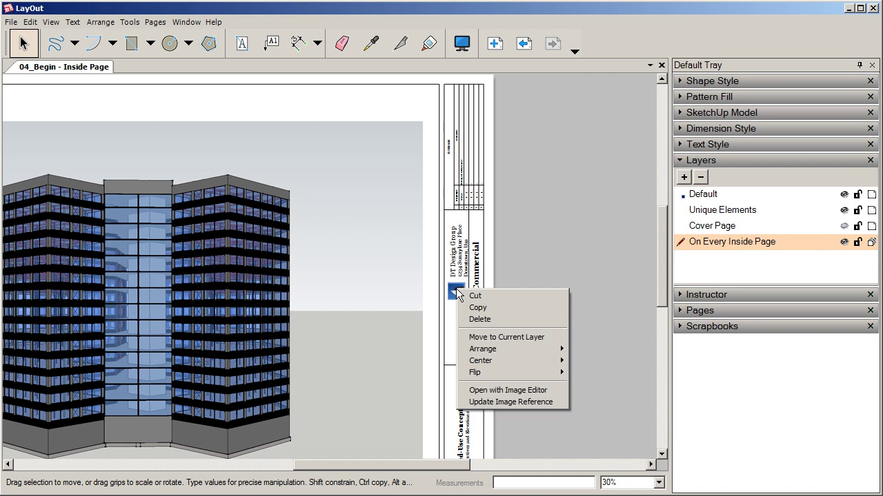
click(466, 337)
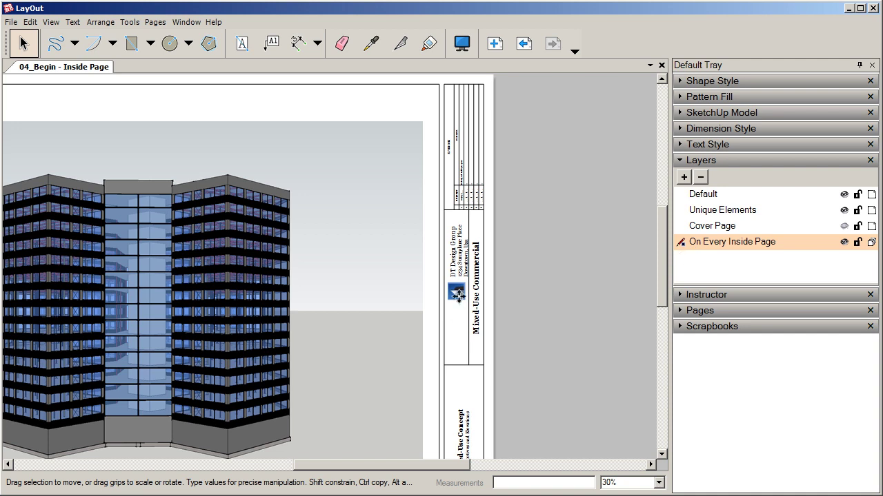
Move the DT Design Group text block to the On Every Inside Page layer.
click(457, 260)
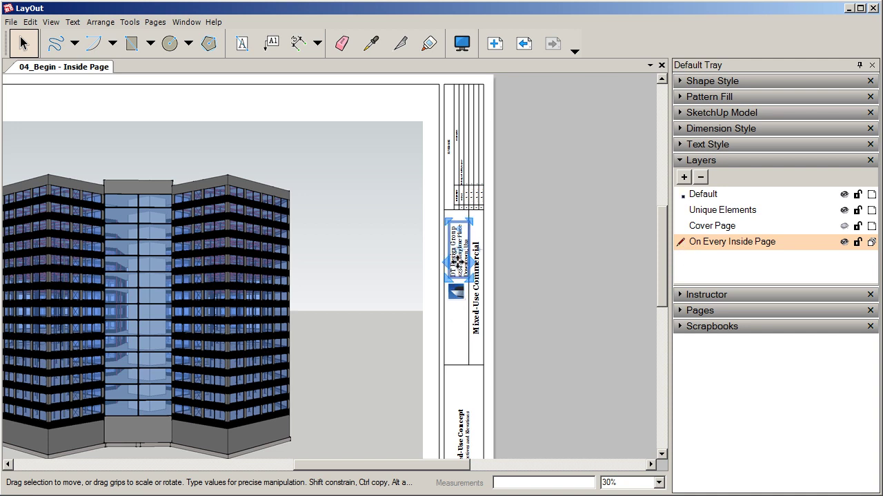
right_click(457, 261)
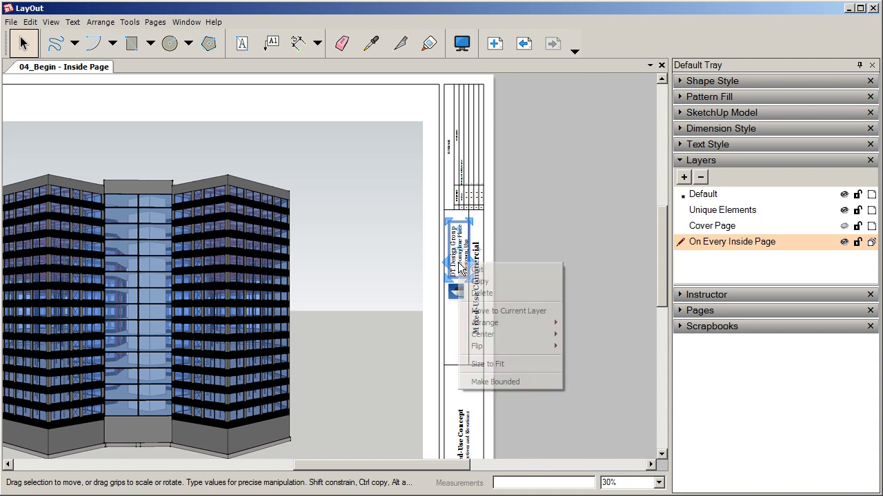
click(467, 310)
Check which layers hold the Mixed-Use Commercial text, revision entry, page number, Mixed-Use Concept title and building view.
click(477, 296)
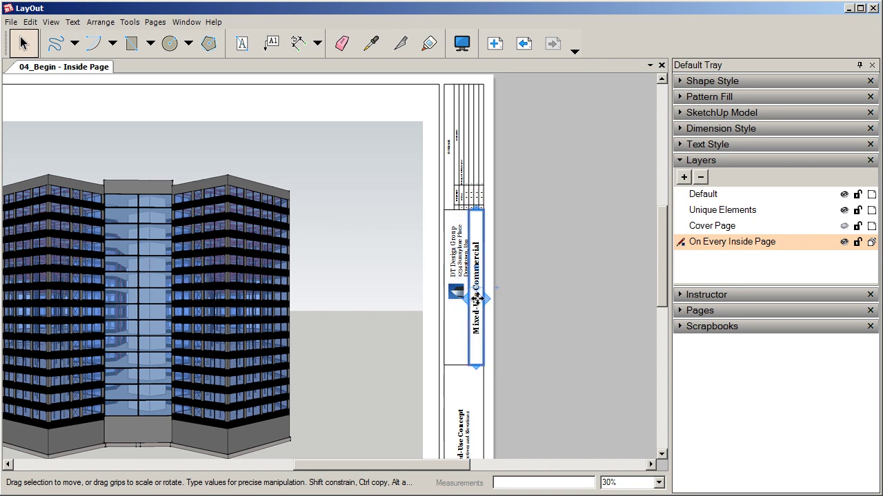
scroll(468, 193, up, 3)
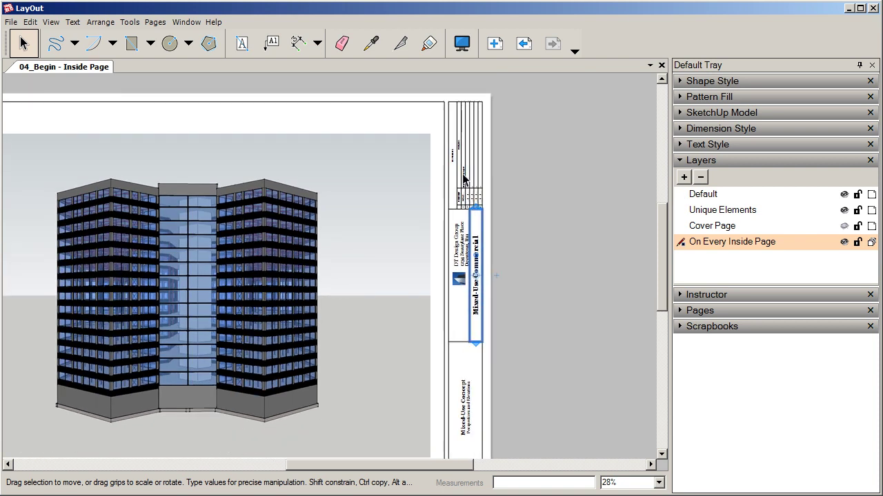
scroll(463, 180, up, 2)
click(462, 177)
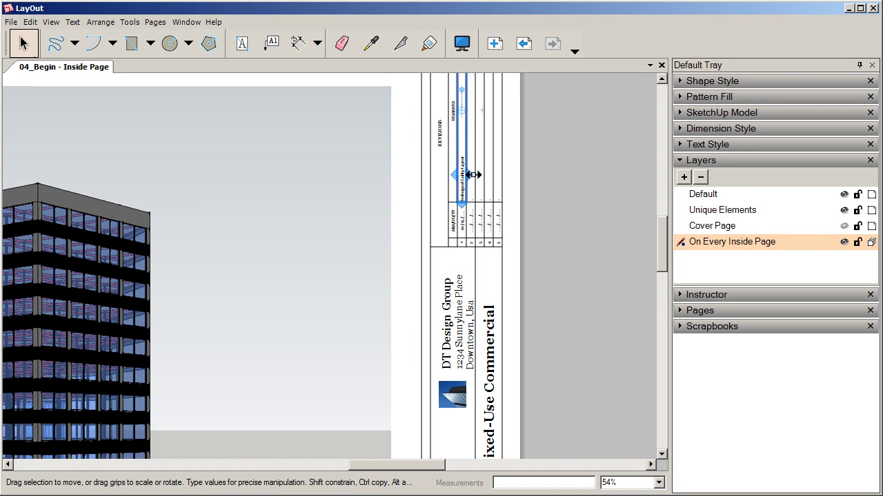
scroll(433, 156, down, 4)
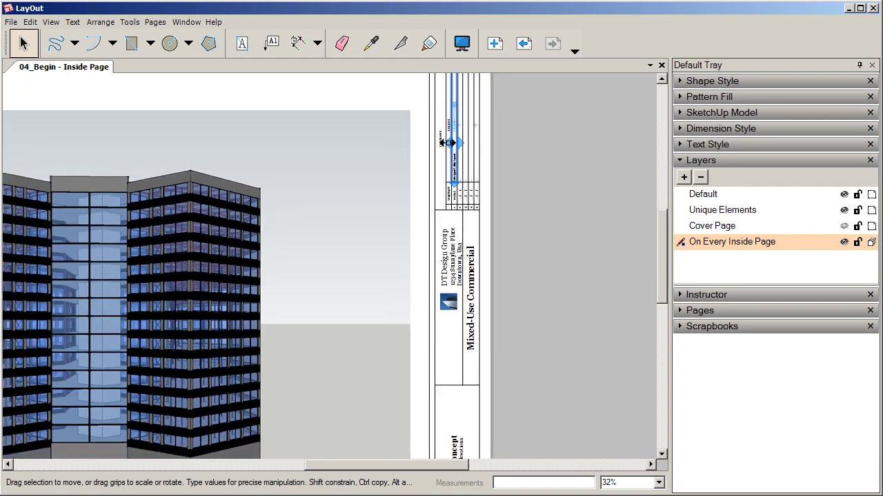
scroll(449, 163, down, 2)
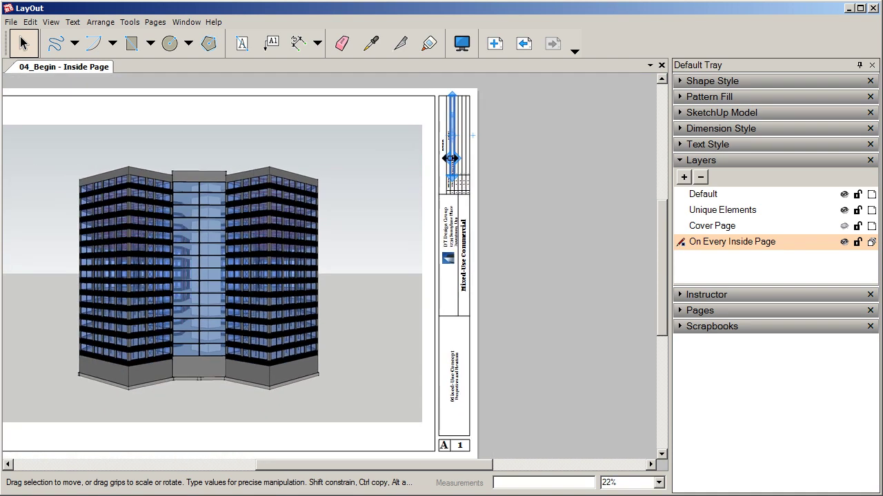
scroll(464, 418, up, 2)
click(455, 417)
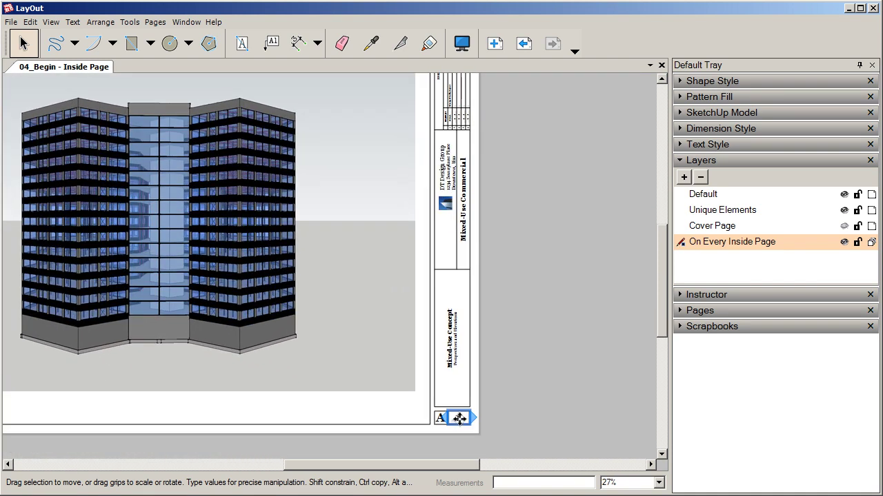
click(454, 342)
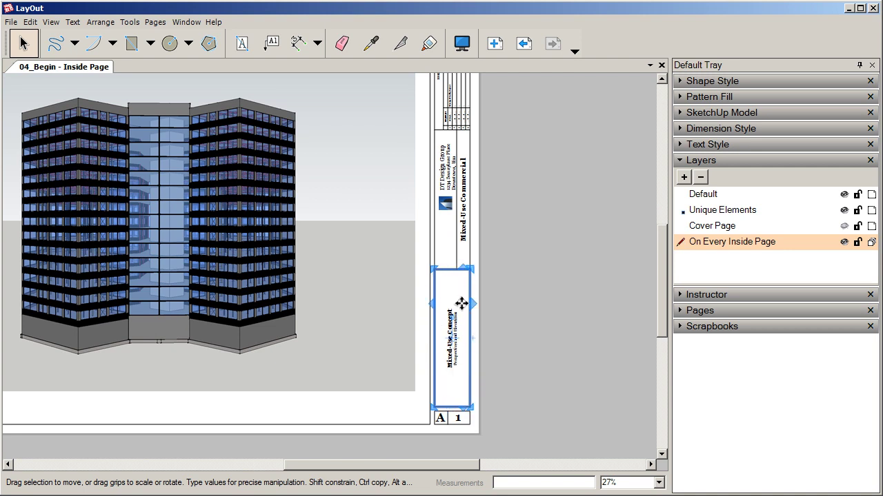
click(354, 329)
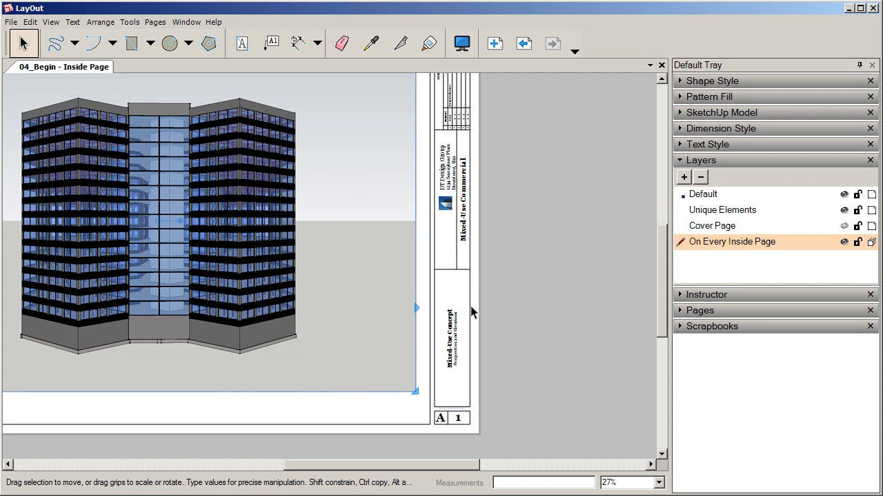
Add a trial page after Inside Page to check which title block elements carry over, and delete it again.
click(685, 161)
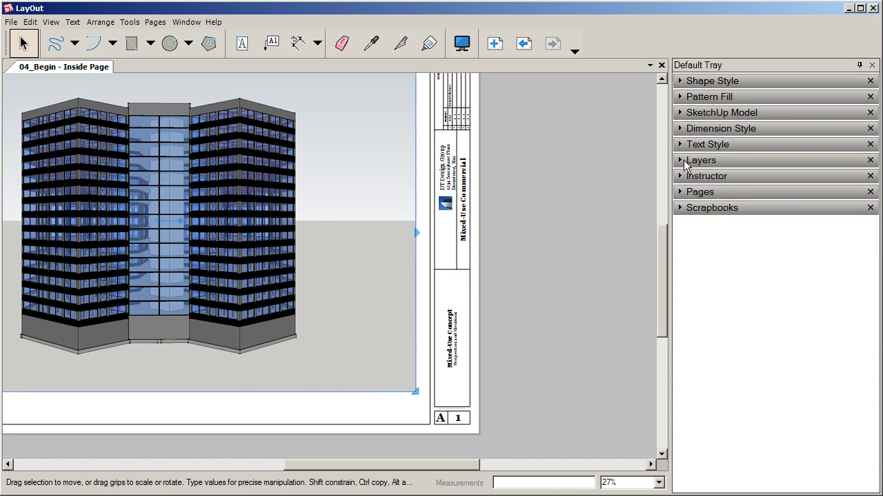
click(680, 194)
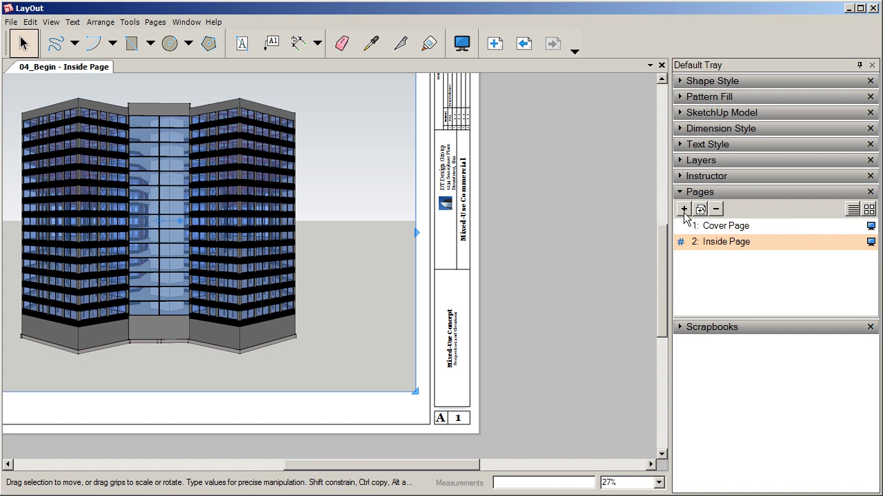
scroll(437, 389, down, 3)
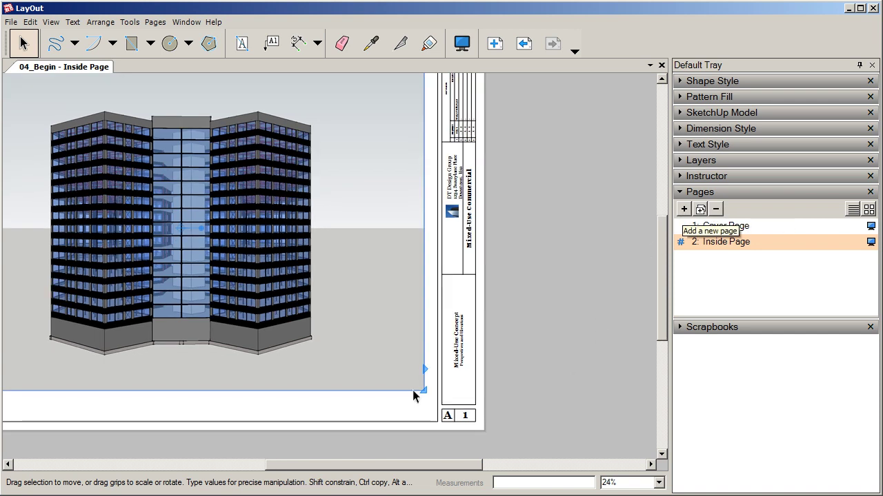
click(683, 209)
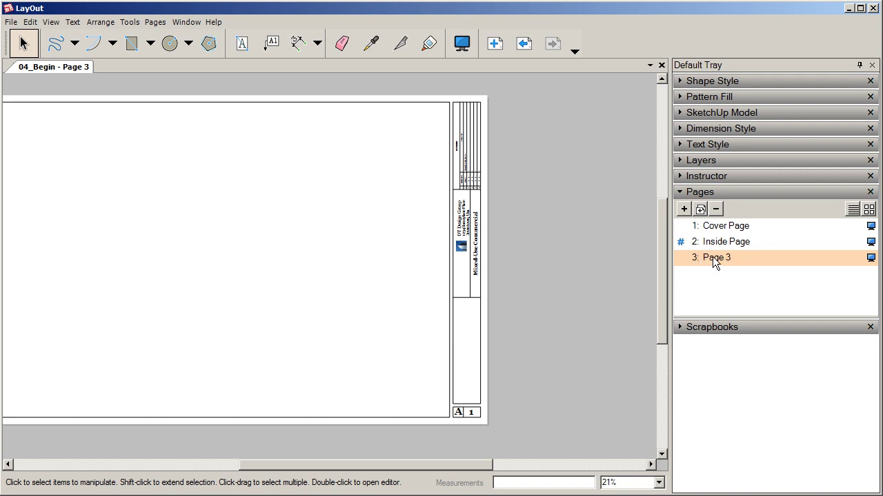
click(715, 209)
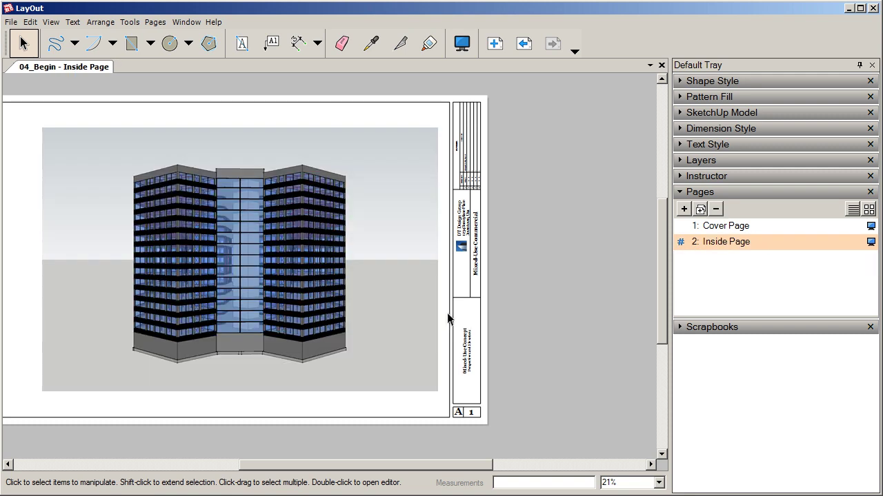
Move the Mixed-Use Concept title text to the On Every Inside Page layer and deselect it.
scroll(463, 355, up, 2)
scroll(464, 355, up, 2)
click(464, 353)
right_click(466, 356)
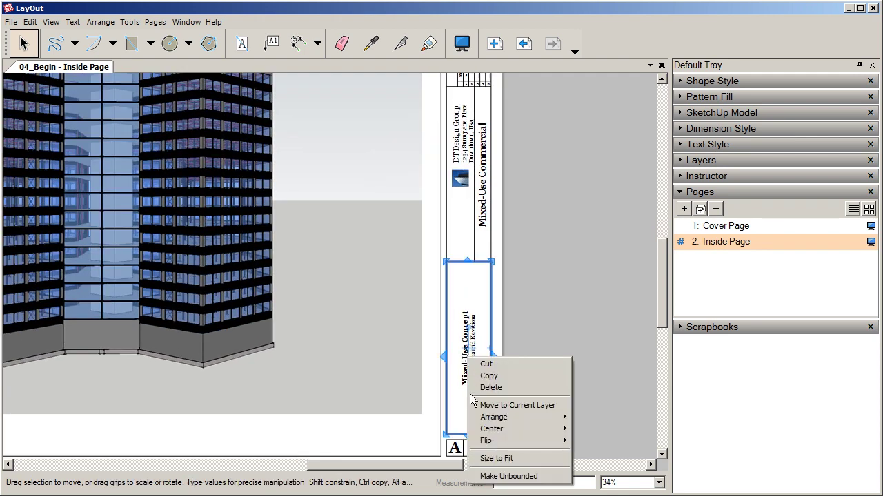
click(686, 190)
click(679, 192)
click(690, 160)
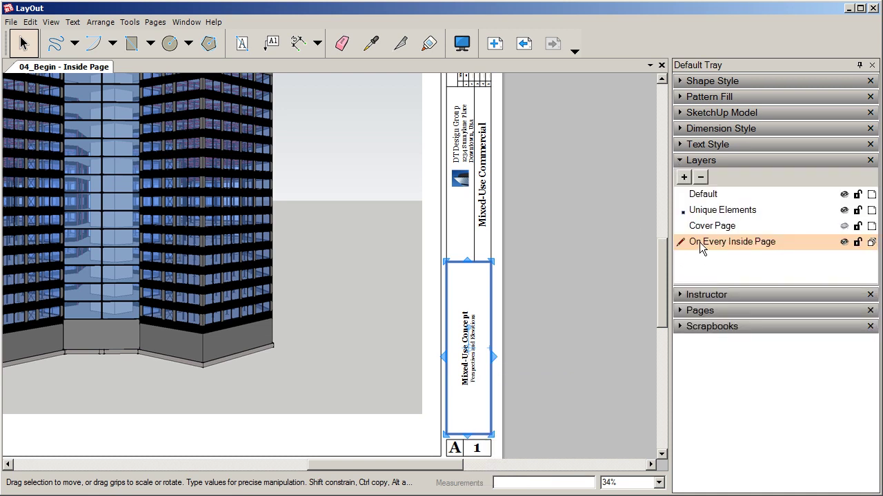
right_click(466, 297)
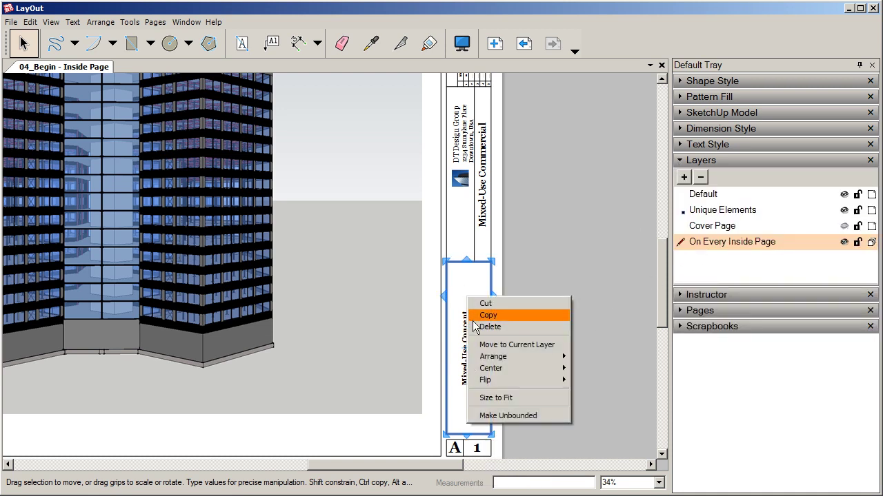
click(511, 345)
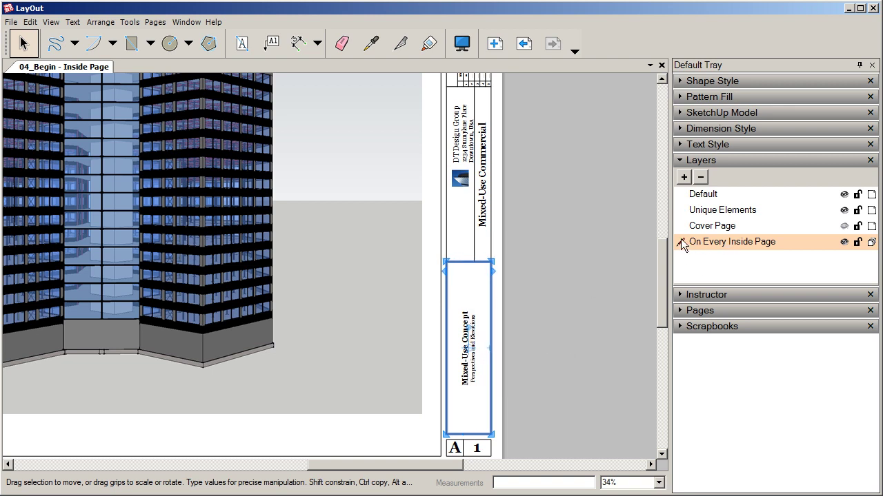
click(601, 218)
Show the page list and add a new page after Inside Page.
click(680, 160)
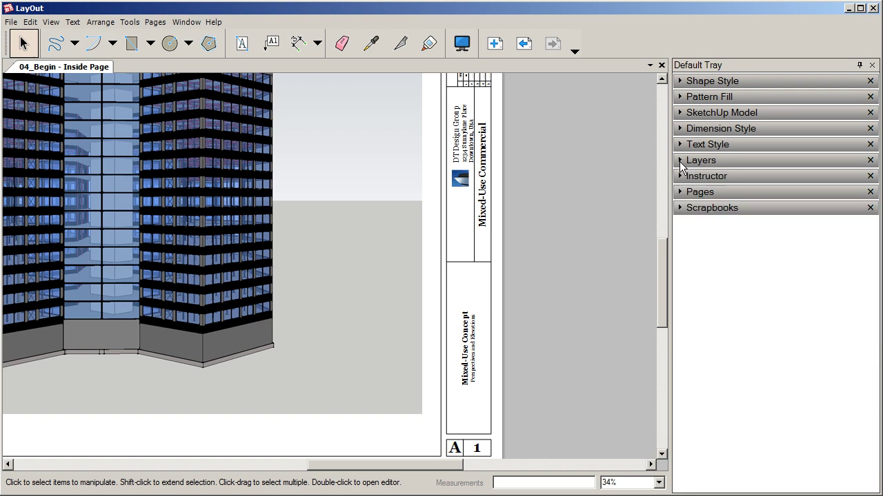
click(678, 192)
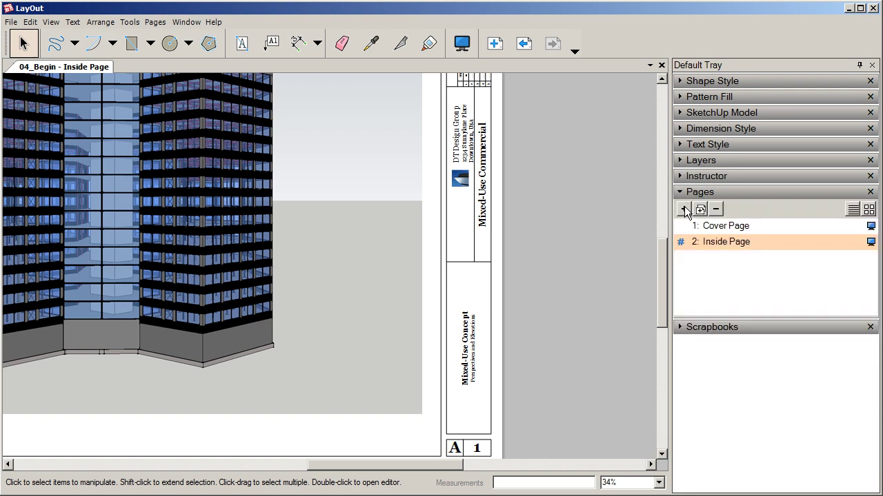
click(684, 209)
Replace the subtitle under Mixed-Use Concept on the new page with "Floor Plans and Sections".
scroll(497, 262, up, 2)
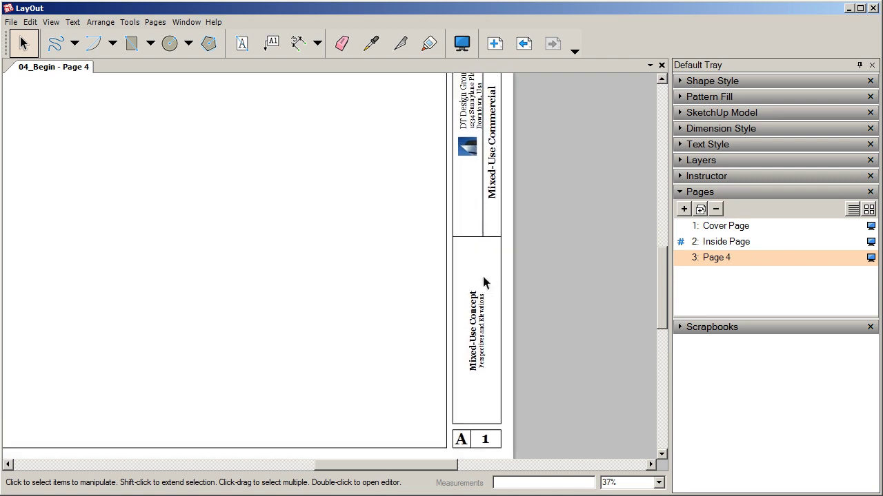
scroll(481, 339, up, 1)
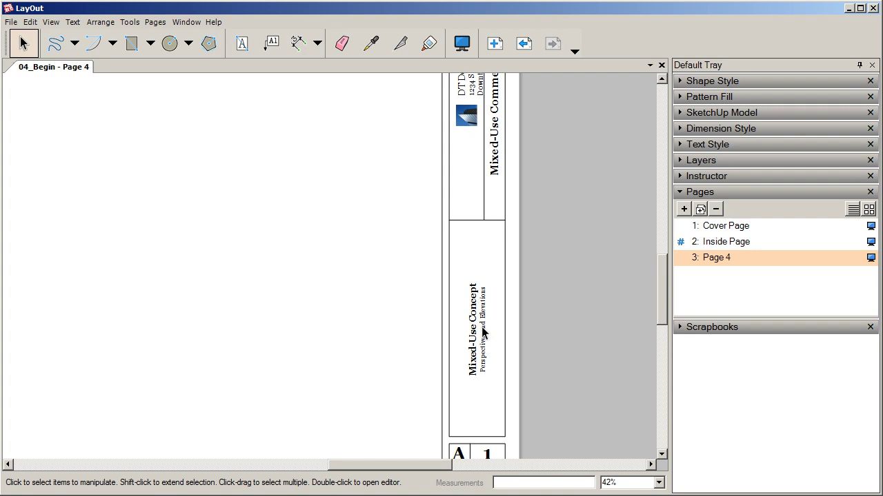
double_click(483, 333)
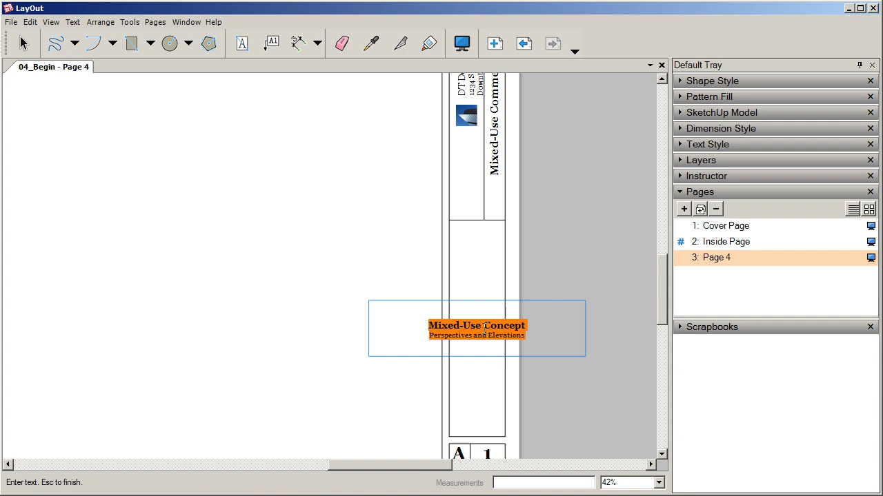
click(524, 337)
drag(524, 337, 469, 341)
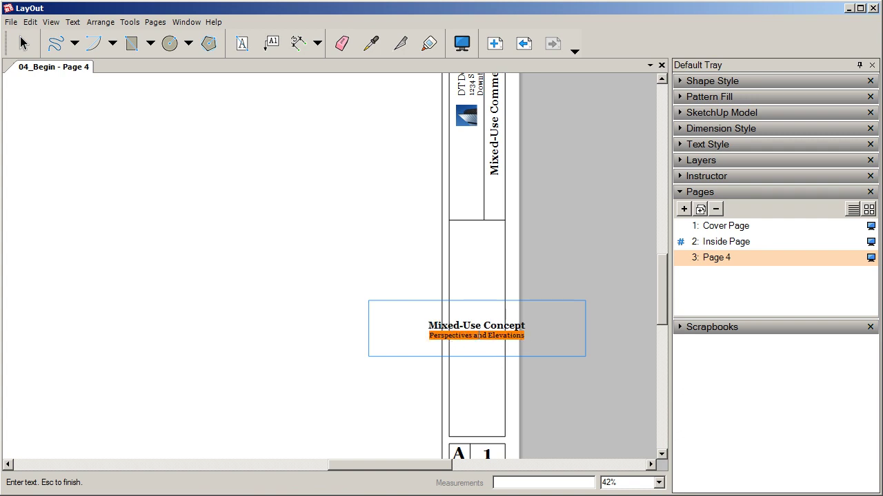
text(Floor p)
key(BackSpace)
text(Pla)
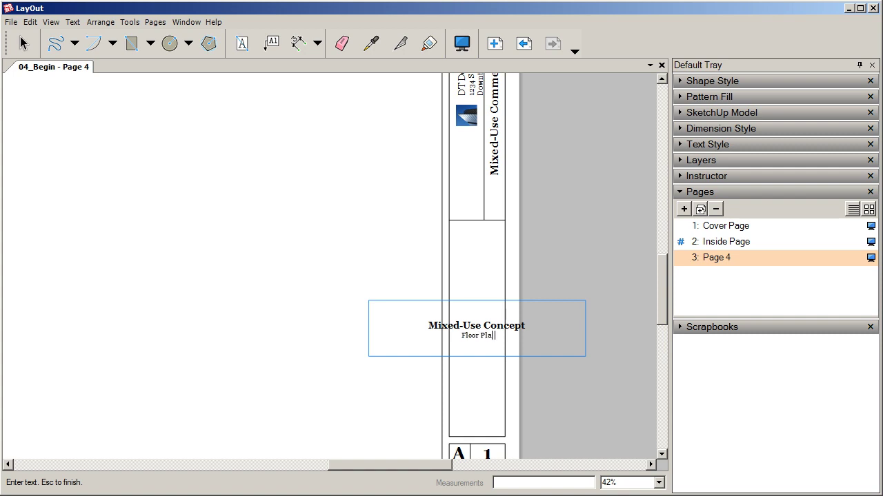
text(ns and Sections)
key(Escape)
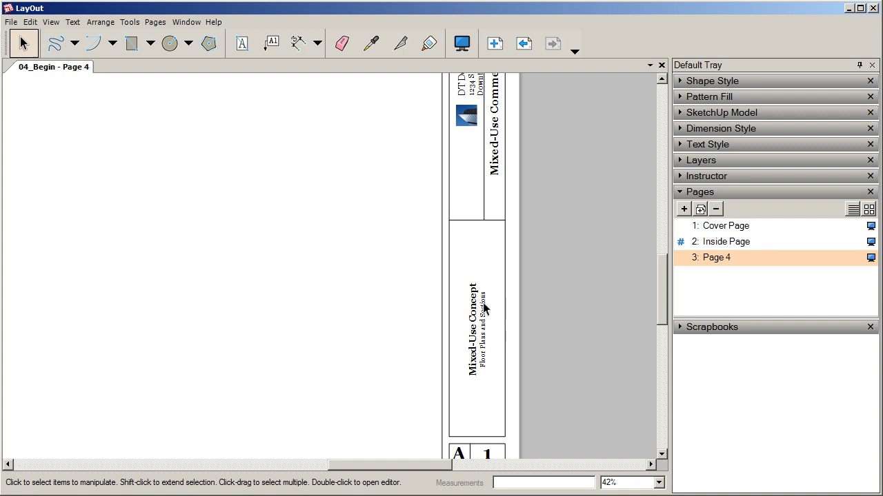
Return to Inside Page, collapse the page list and examine the sheet with its shared title block.
scroll(486, 335, down, 4)
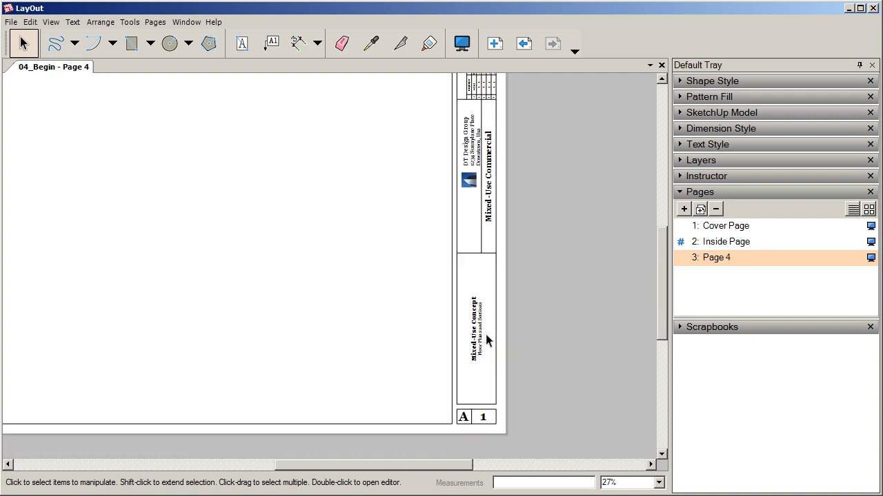
scroll(486, 334, down, 3)
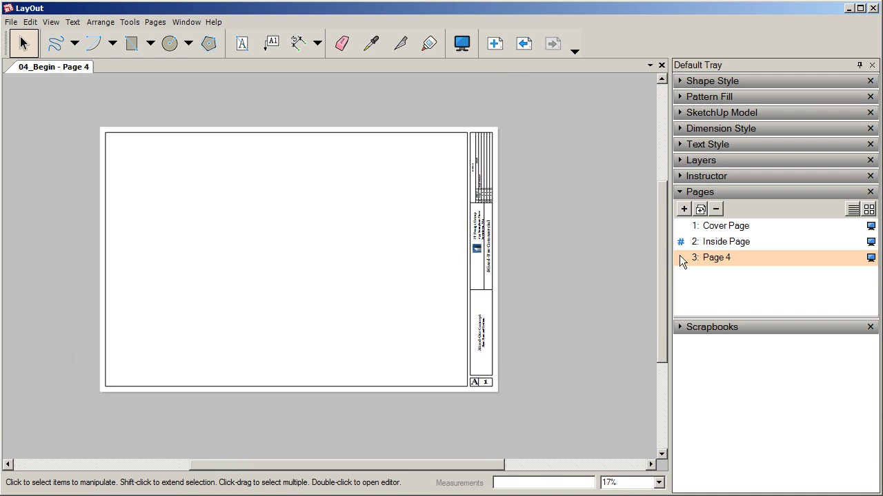
click(709, 242)
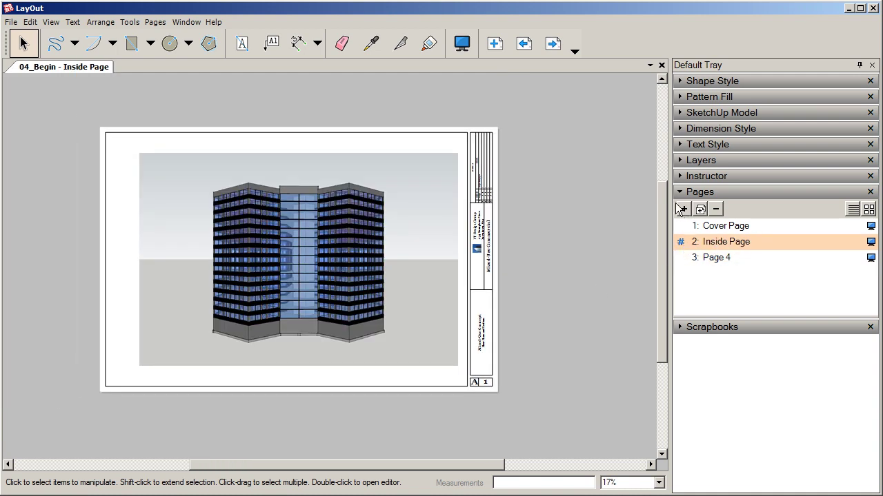
click(680, 192)
scroll(339, 247, up, 1)
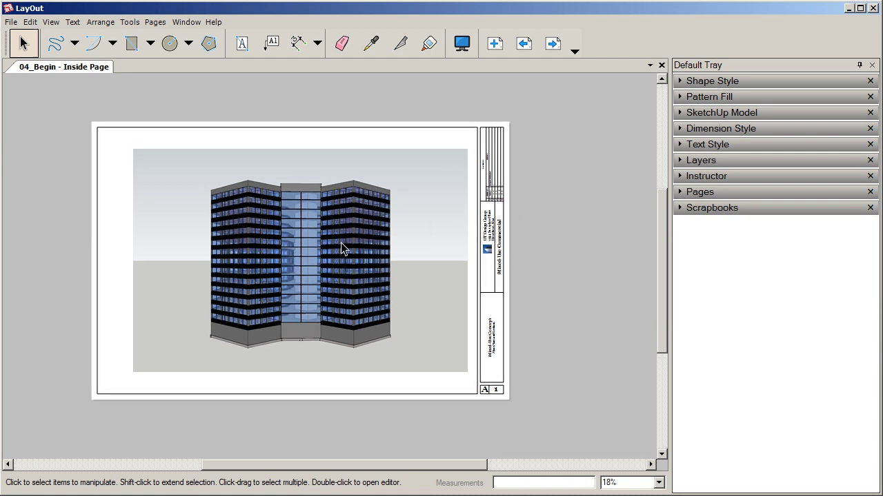
scroll(341, 245, up, 2)
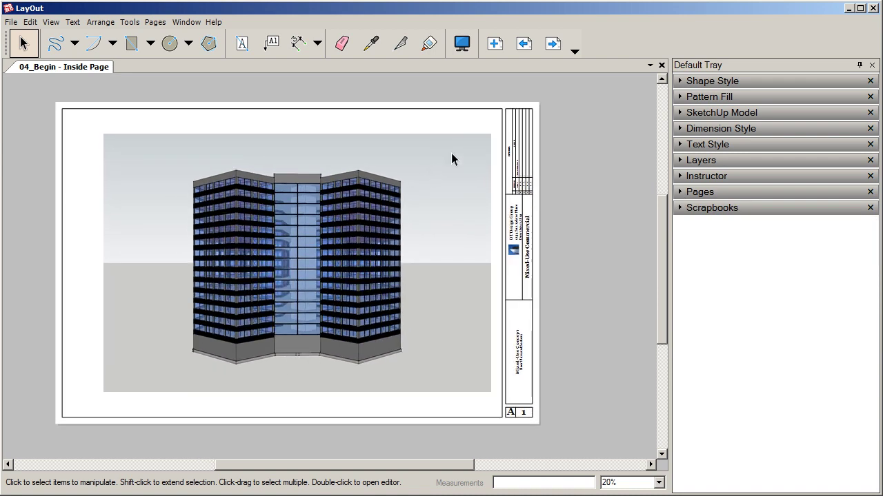